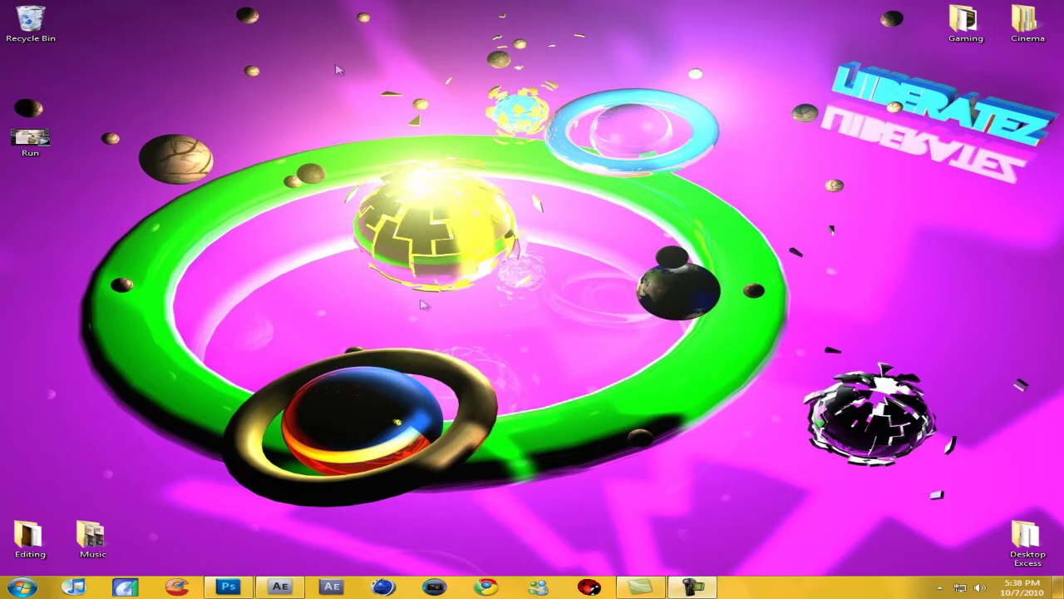
left_click_drag(335, 194, 742, 483)
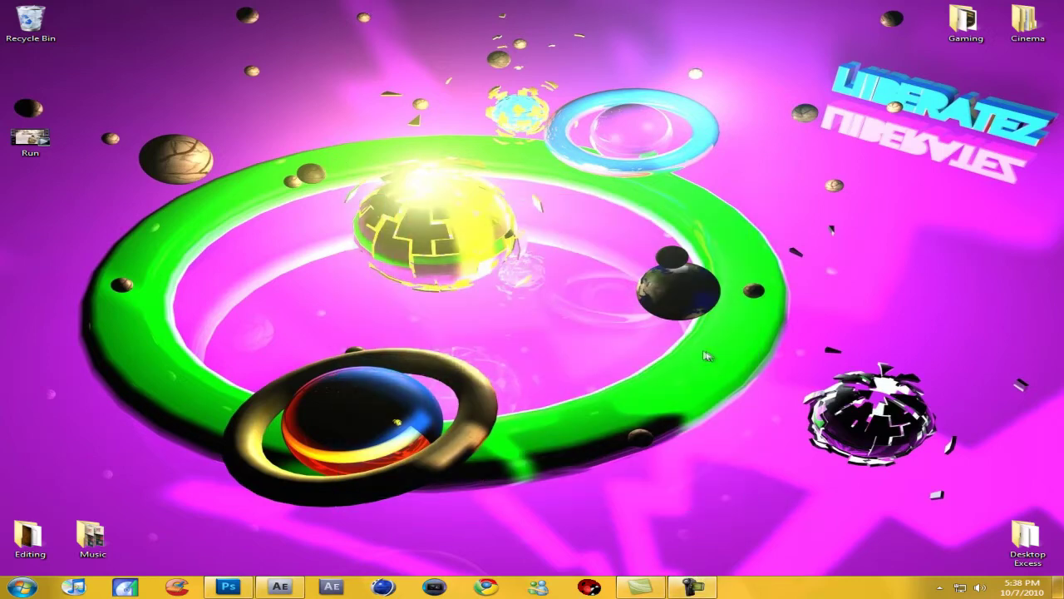
right_click(288, 139)
mouse_move(146, 107)
left_mouse_down()
mouse_move(549, 276)
mouse_move(146, 107)
left_mouse_up()
right_click(146, 106)
left_click(823, 268)
left_click_drag(665, 242, 707, 374)
left_click_drag(686, 1, 2, 7)
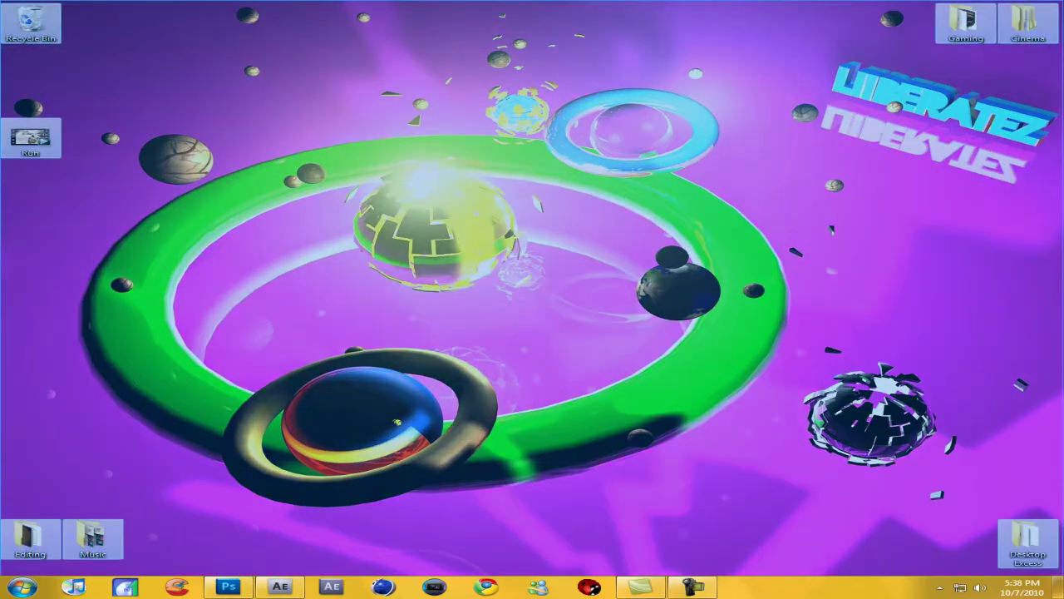
left_click_drag(1062, 2, 85, 6)
left_click_drag(126, 84, 368, 474)
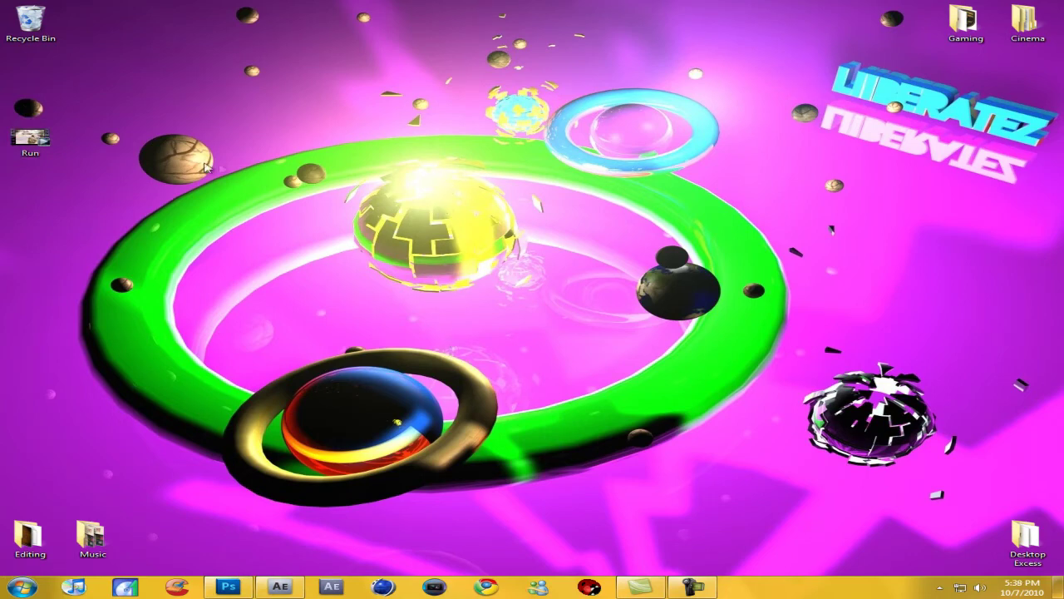
left_click_drag(226, 382, 256, 432)
Import the Run clip from the desktop into After Effects and create a composition from Run.mp4.
left_click(30, 137)
left_click_drag(280, 592, 42, 79)
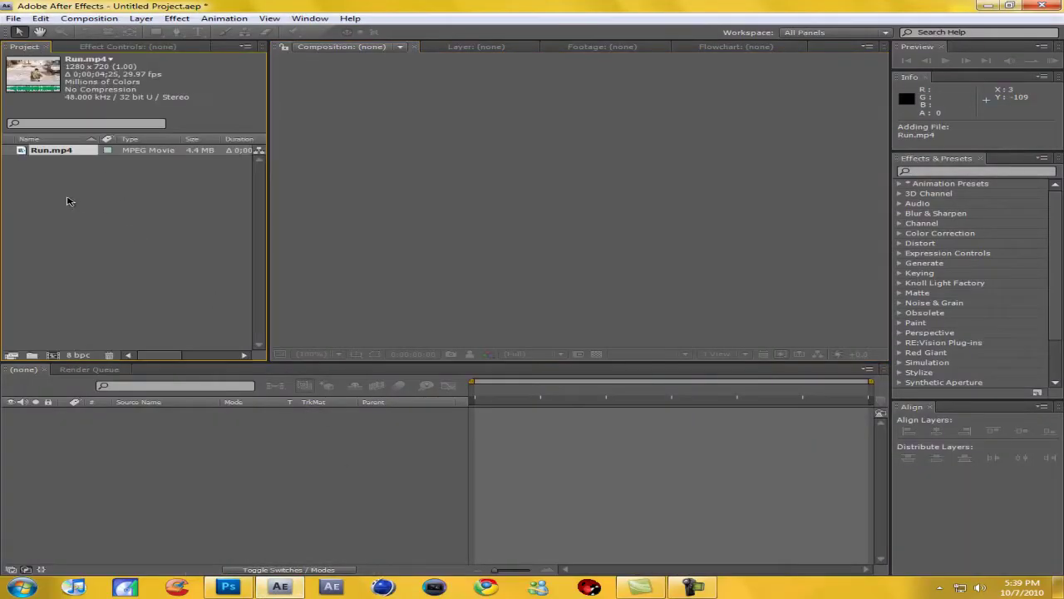
left_click_drag(67, 160, 124, 446)
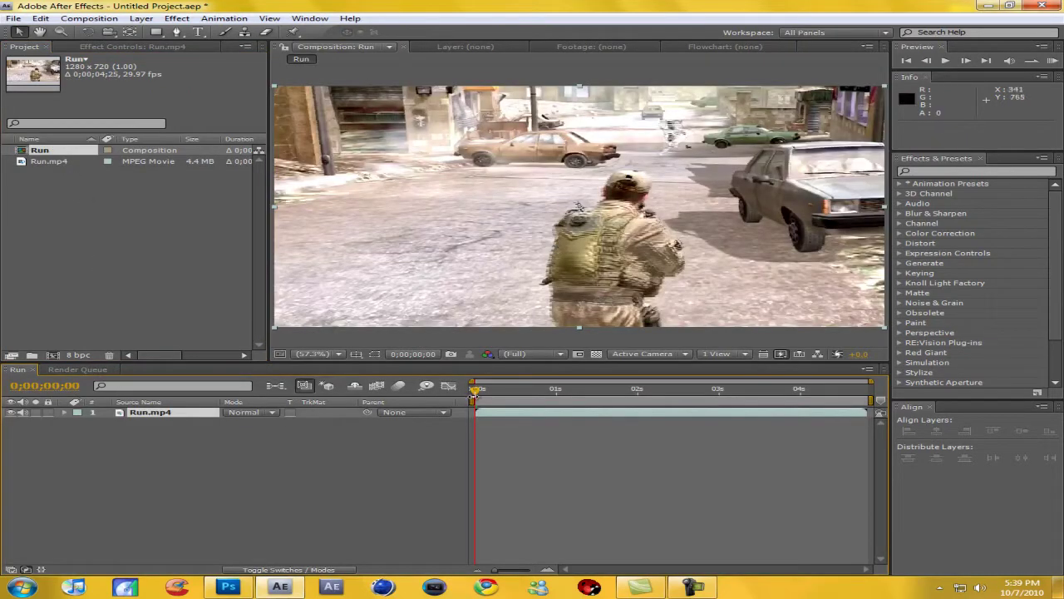
Play a RAM preview of the Run composition and stop it.
left_click(1053, 61)
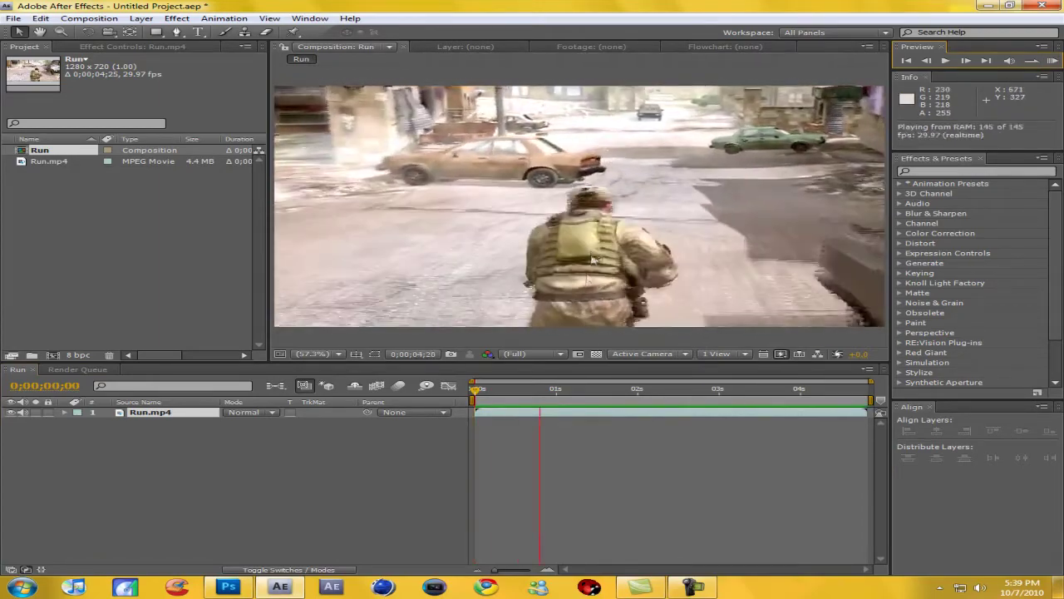
key("space")
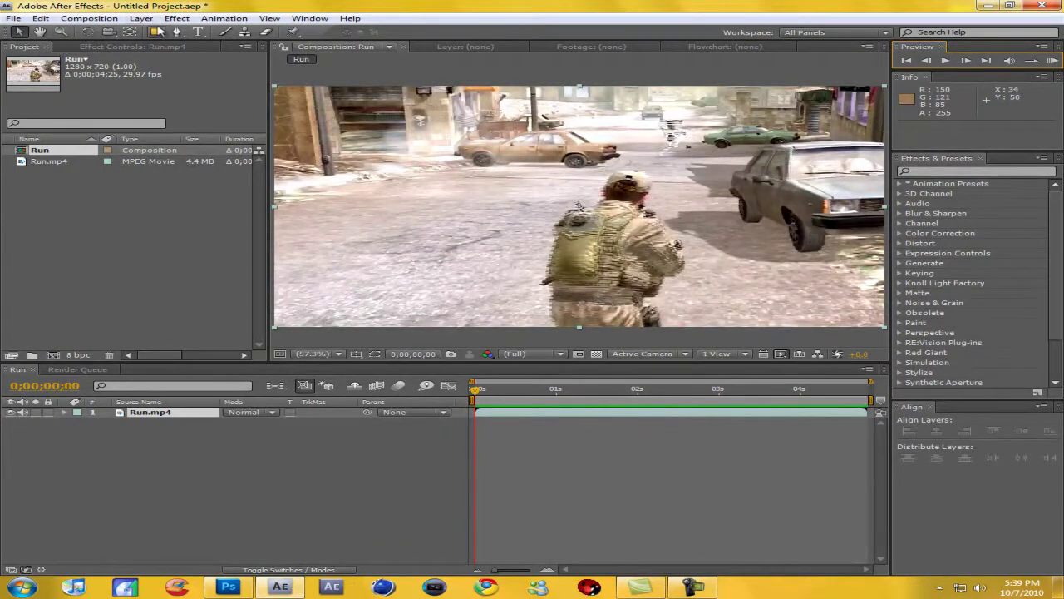
Save the composition's first frame as a layered Photoshop file named Taquiro on the Desktop.
left_click(83, 21)
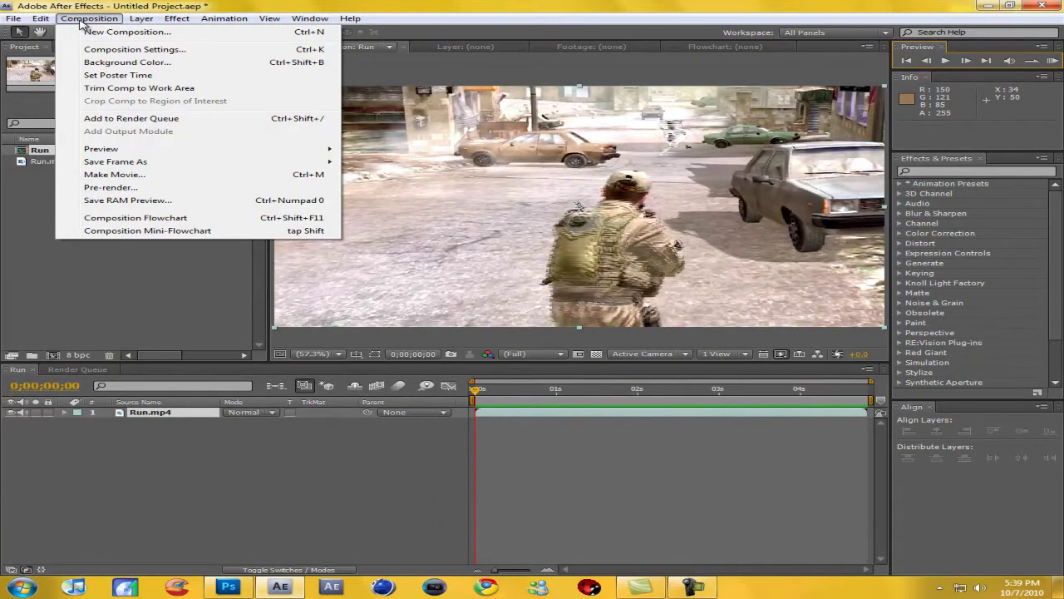
mouse_move(152, 160)
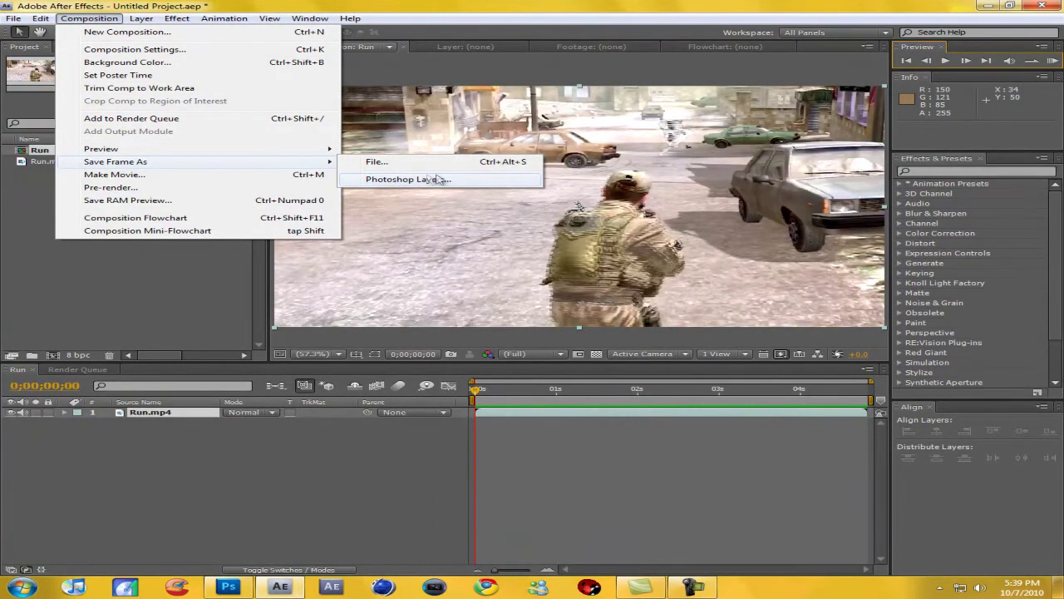
left_click(476, 182)
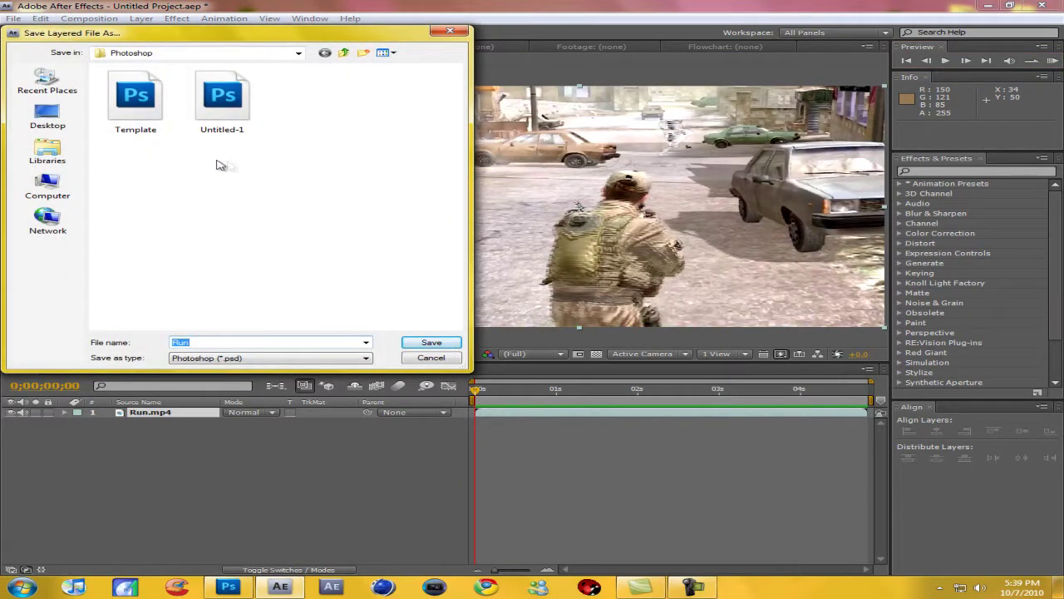
left_click(48, 116)
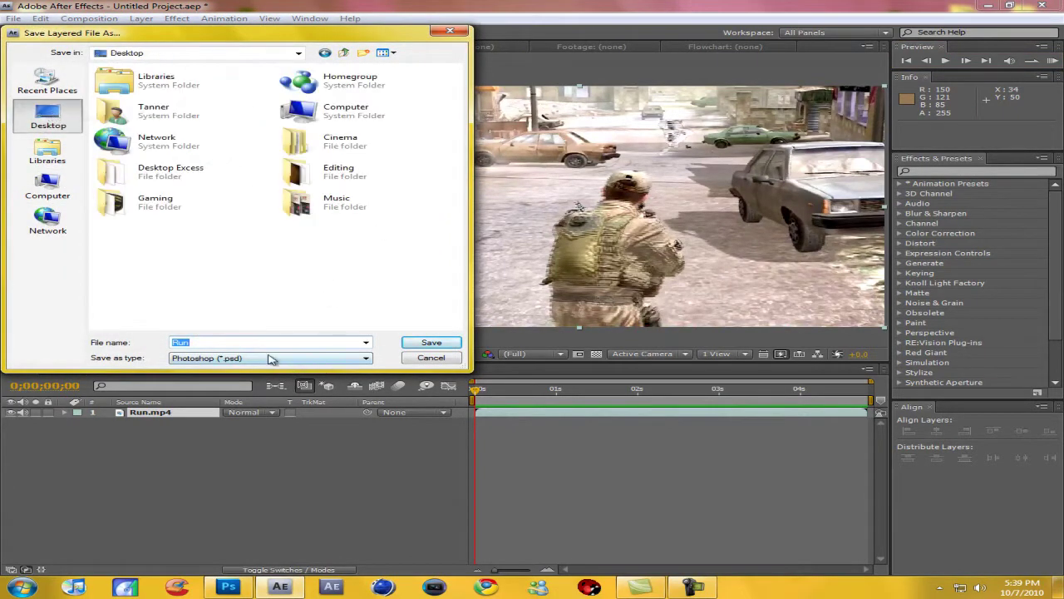
type("Taqu")
key("Return")
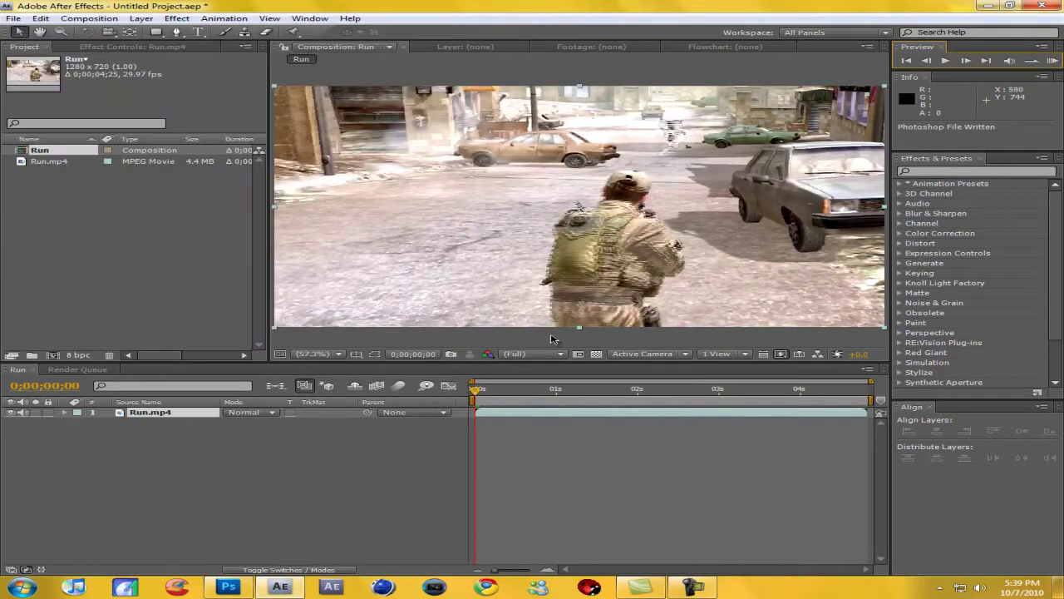
Minimize After Effects and open the Taquiro file from the desktop in Photoshop.
left_click(983, 6)
double_click(44, 86)
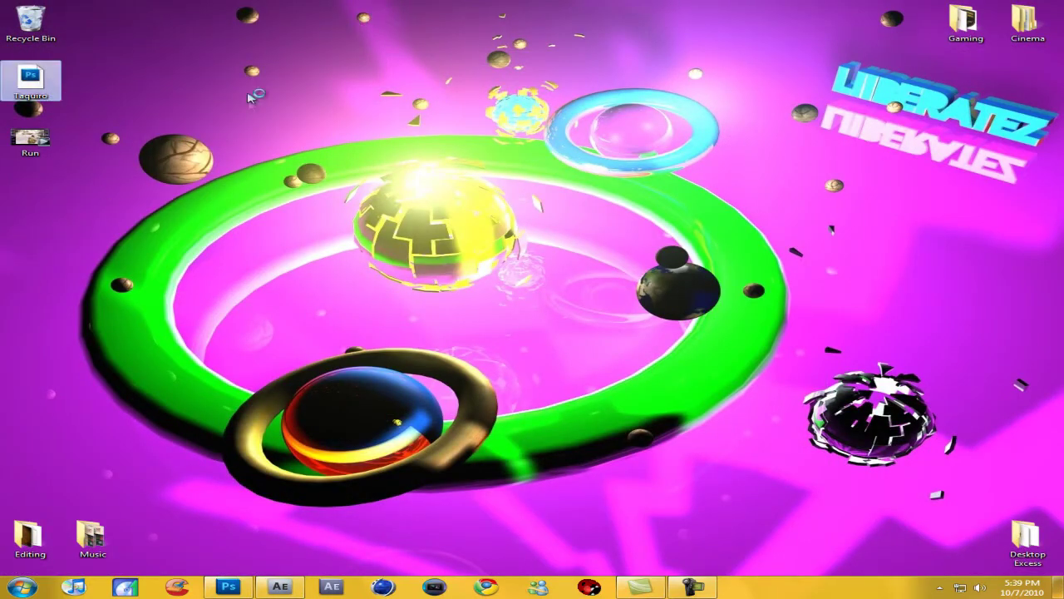
left_click_drag(432, 410, 413, 574)
left_click(227, 586)
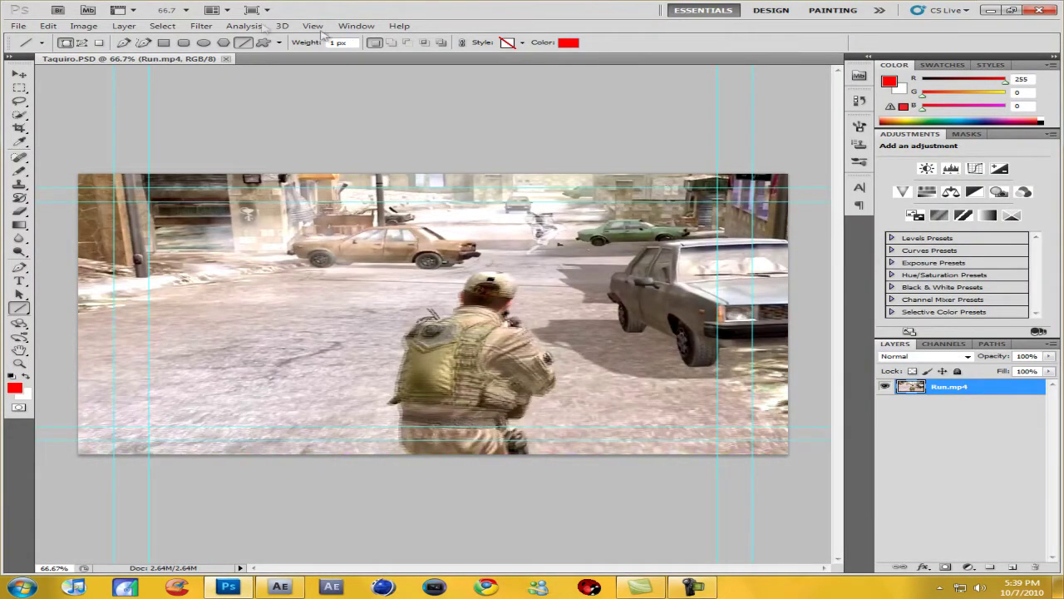
Choose the Line tool and set the foreground color to pure red (ff0000).
left_click(21, 308)
left_click(66, 308)
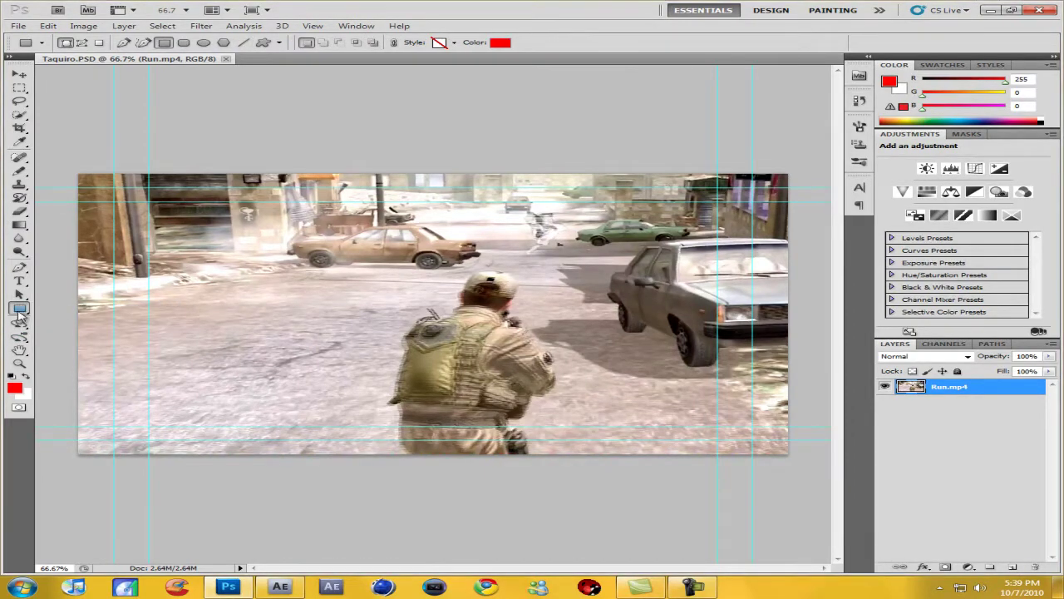
left_click(21, 311)
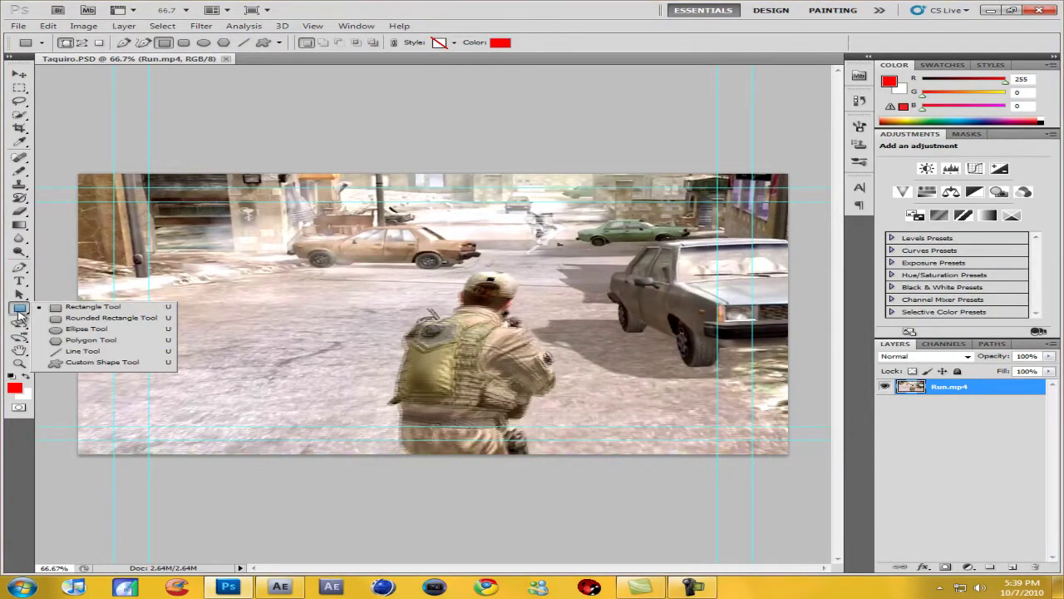
left_click(106, 352)
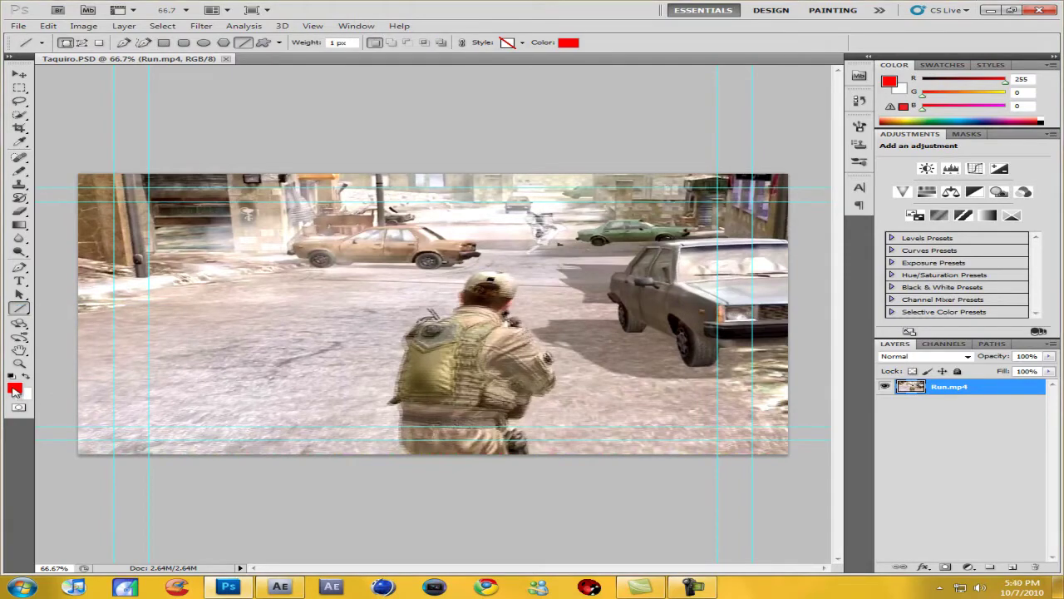
left_click(15, 389)
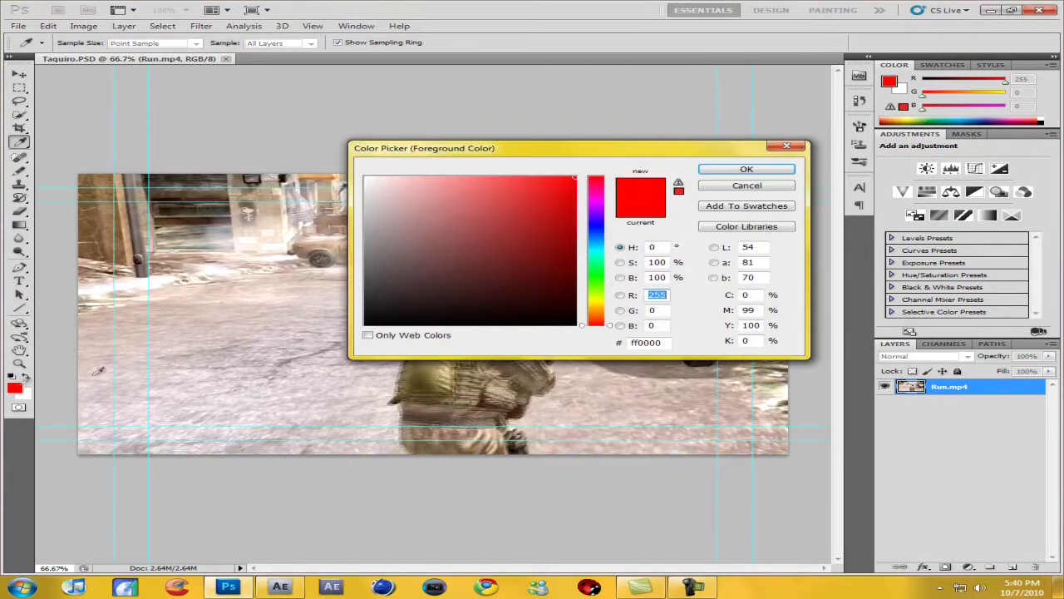
left_click_drag(566, 241, 628, 135)
left_click(747, 170)
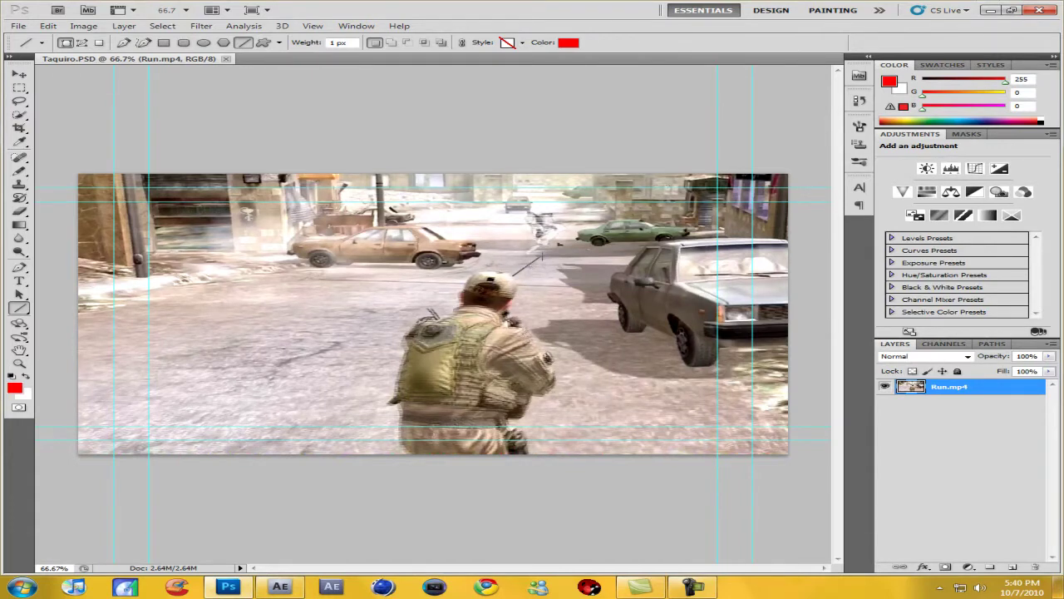
Try drawing lines from the soldier's head at weights of 1 px, 4 cm and 1 cm, undoing each one.
left_click_drag(542, 256, 545, 255)
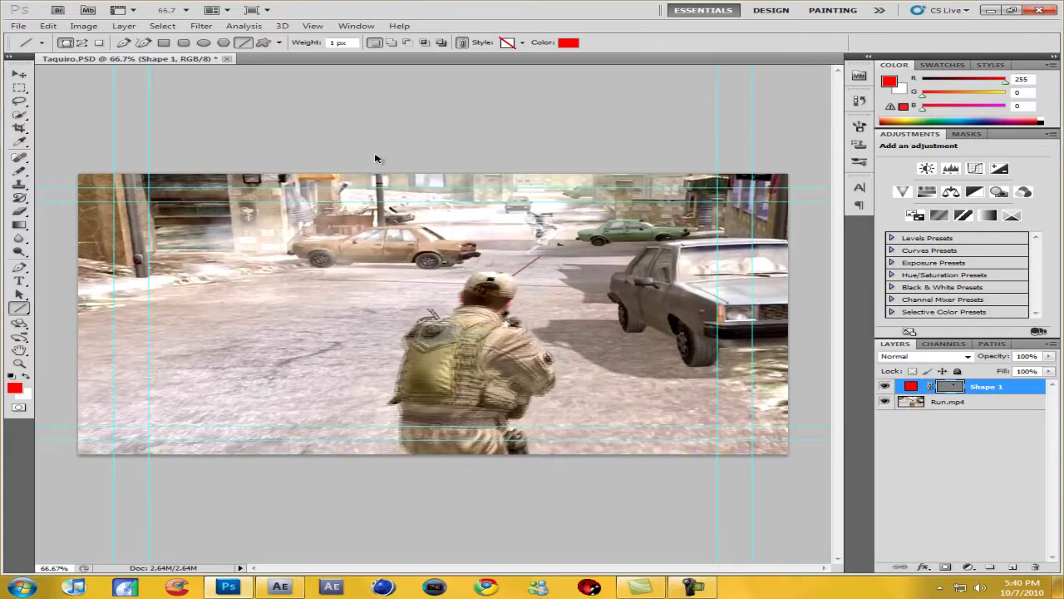
key("ctrl+z")
left_click(311, 41)
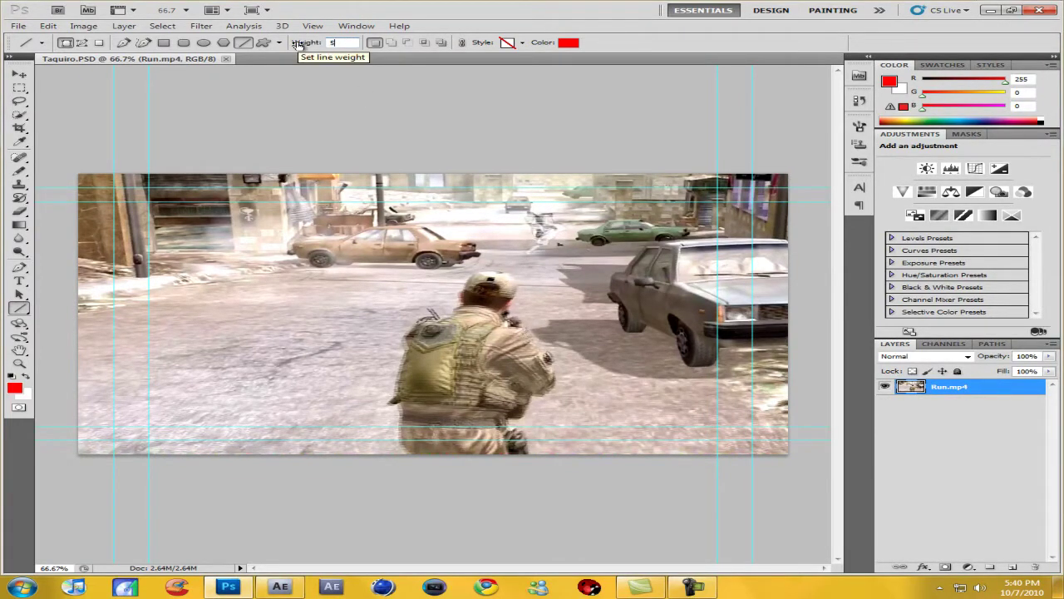
key("BackSpace")
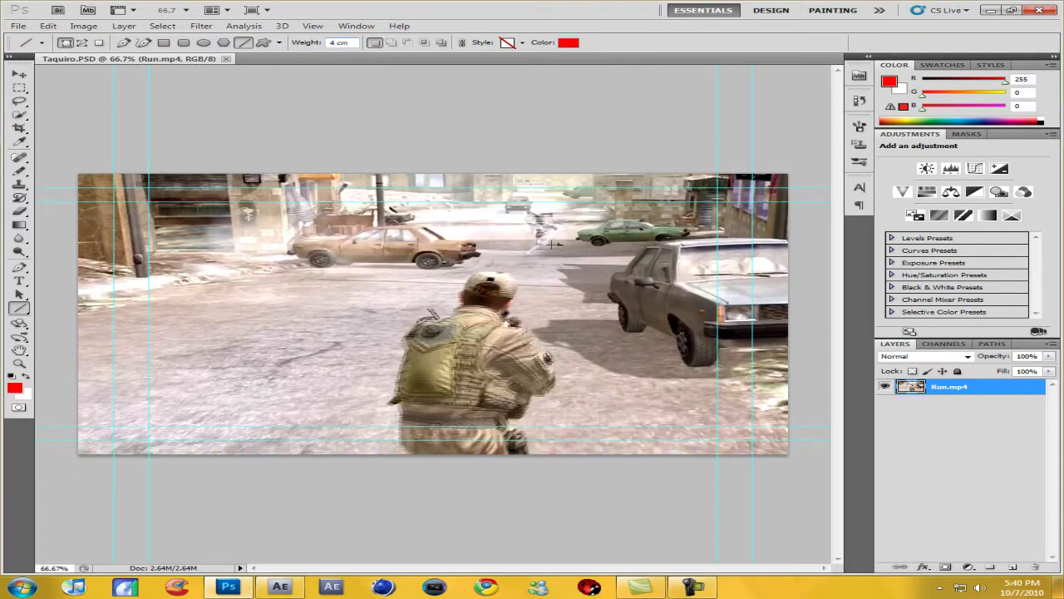
left_click_drag(515, 277, 537, 261)
key("ctrl+z")
left_click(338, 42)
left_click_drag(513, 276, 619, 202)
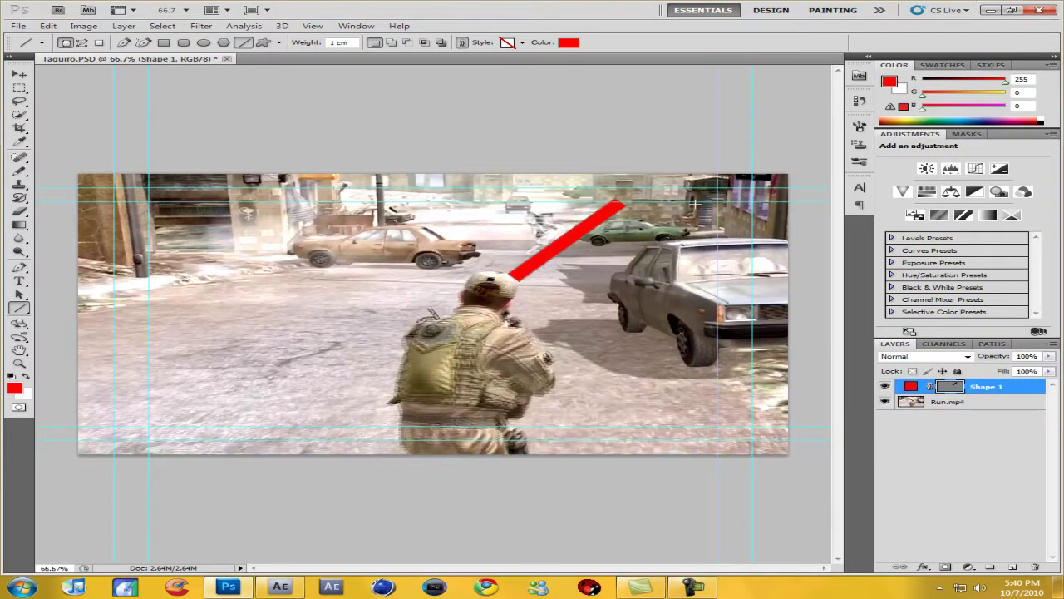
key("ctrl+z")
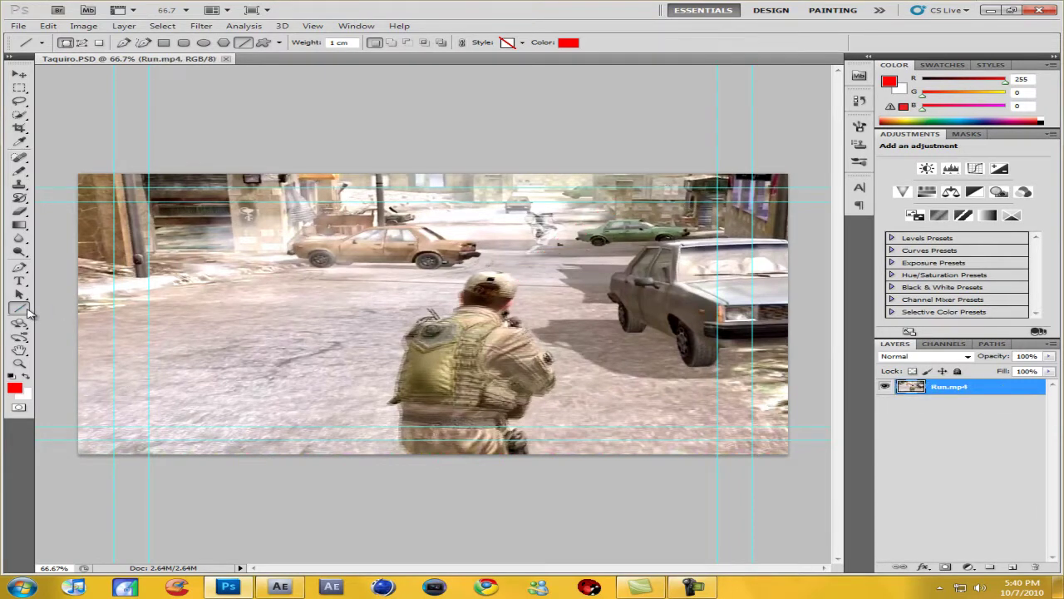
Reselect the Line tool, draw a horizontal test line beside the soldier's head, and undo it.
left_click(26, 310)
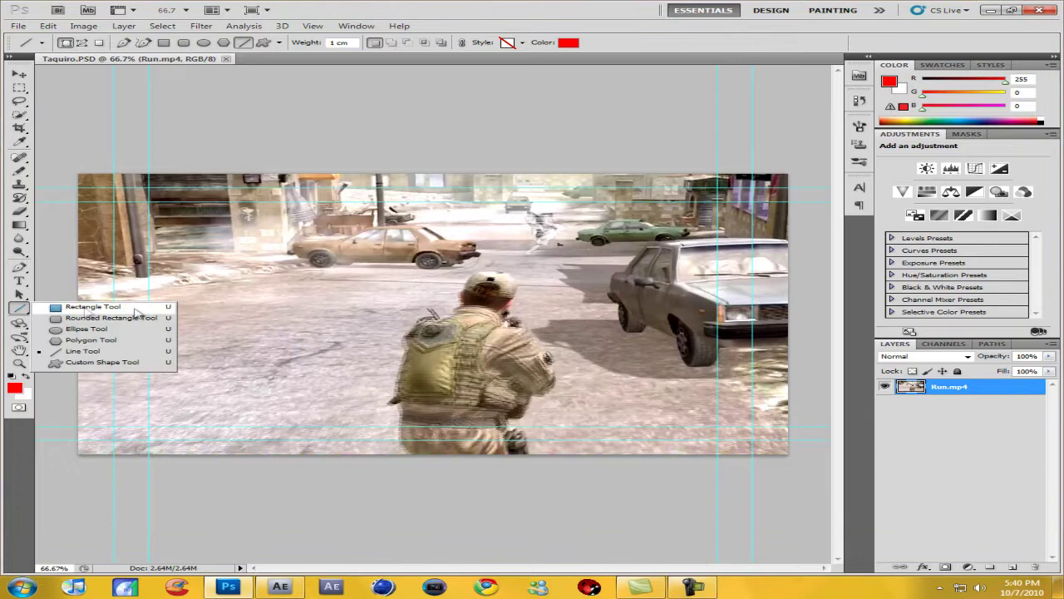
left_click(119, 350)
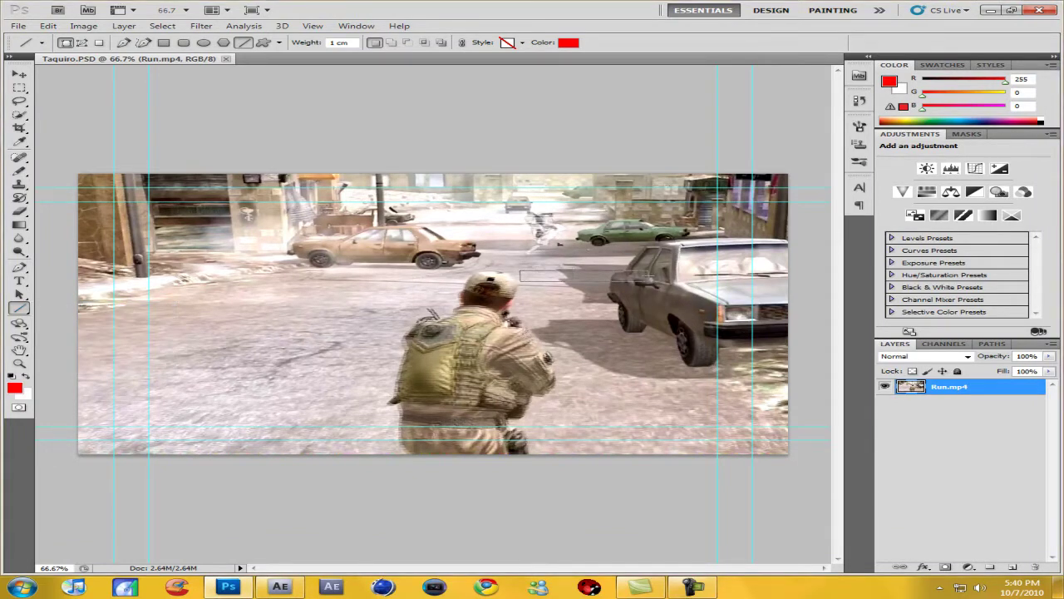
left_click_drag(565, 275, 637, 276)
key("ctrl+z")
Set the line weight to 0.035 cm, then draw and undo a test line near the soldier's head.
left_click(348, 42)
type("335")
key("Return")
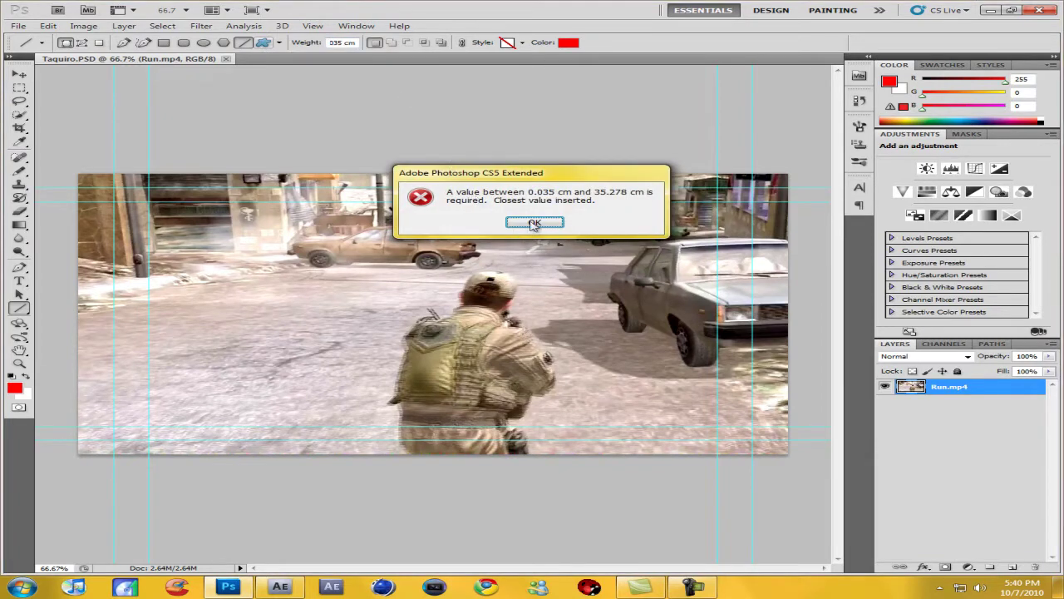
key("Return")
left_click_drag(484, 297, 569, 265)
key("ctrl+z")
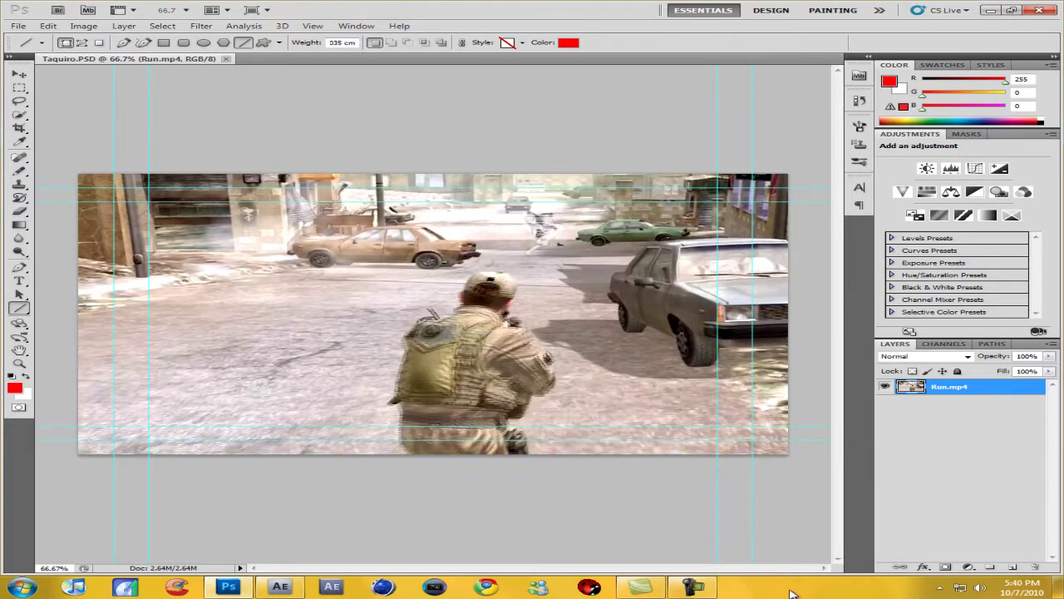
left_click(691, 587)
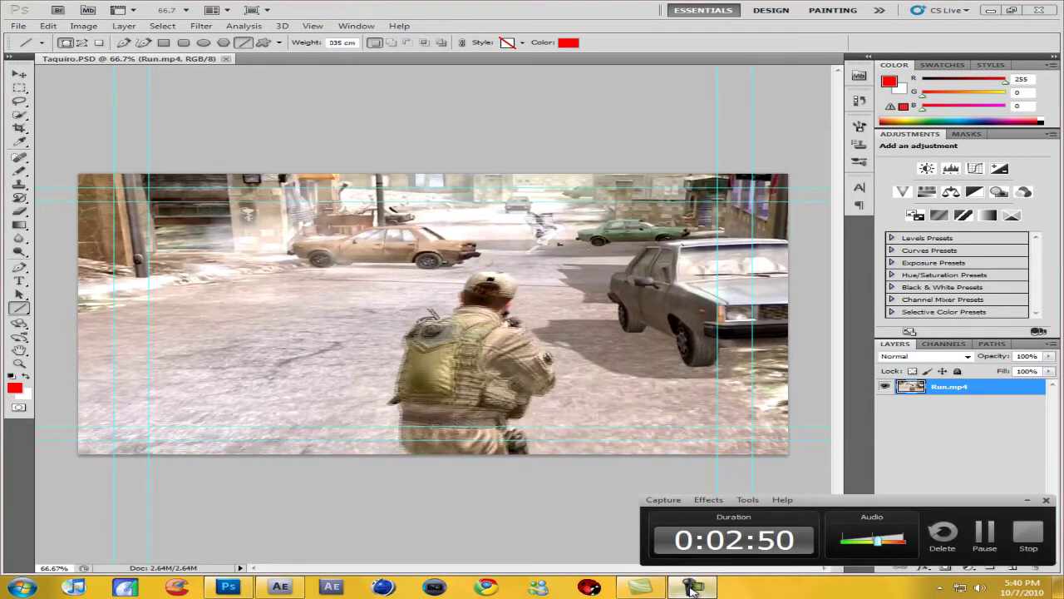
left_click(692, 587)
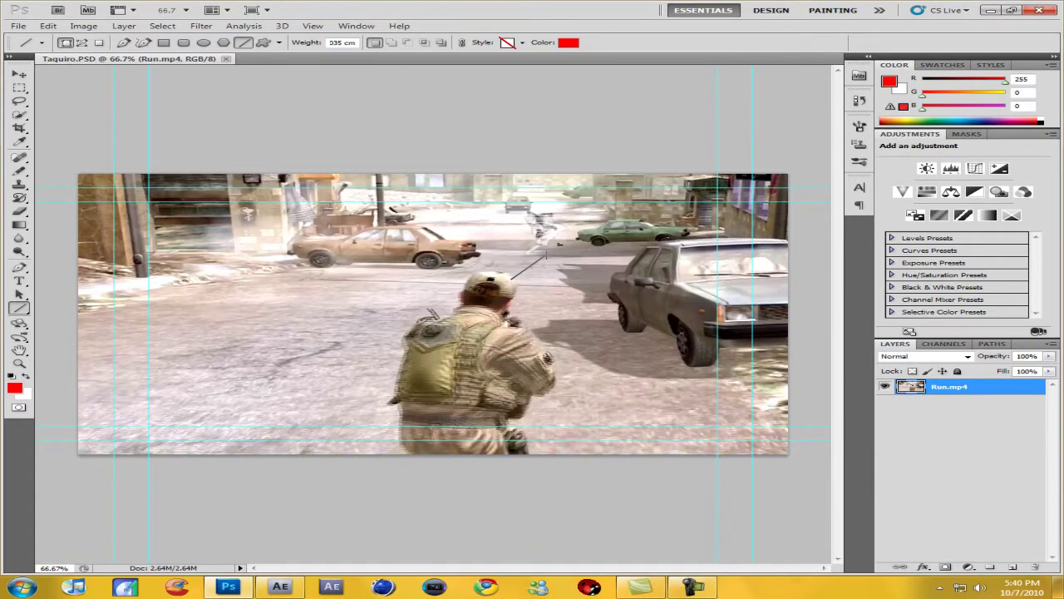
Draw a thin red callout line rising diagonally from the soldier's head and continuing horizontally, and delete the Run.mp4 layer.
left_click_drag(546, 256, 547, 256)
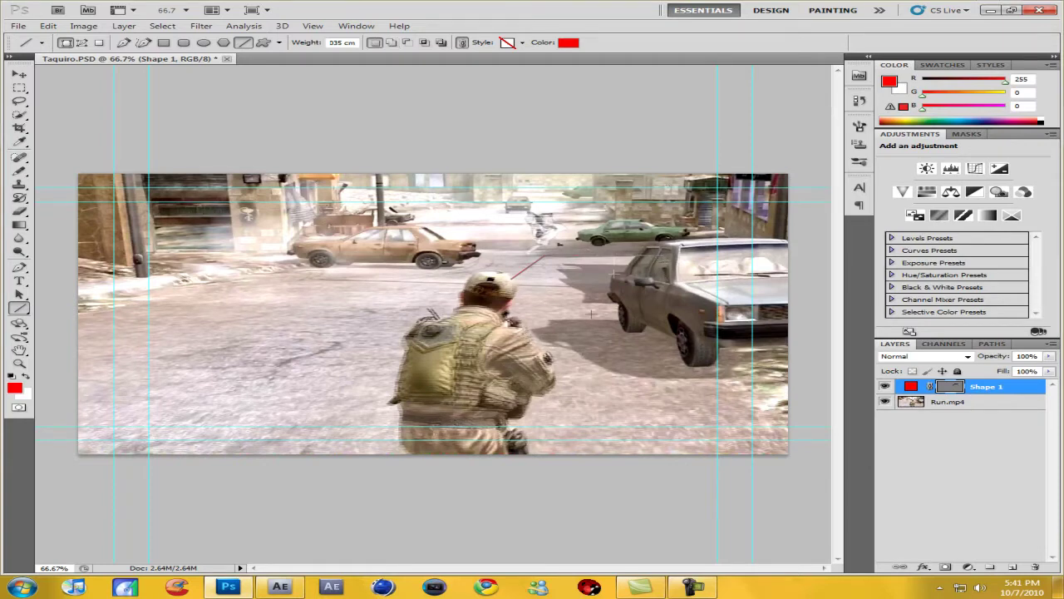
left_click(948, 405)
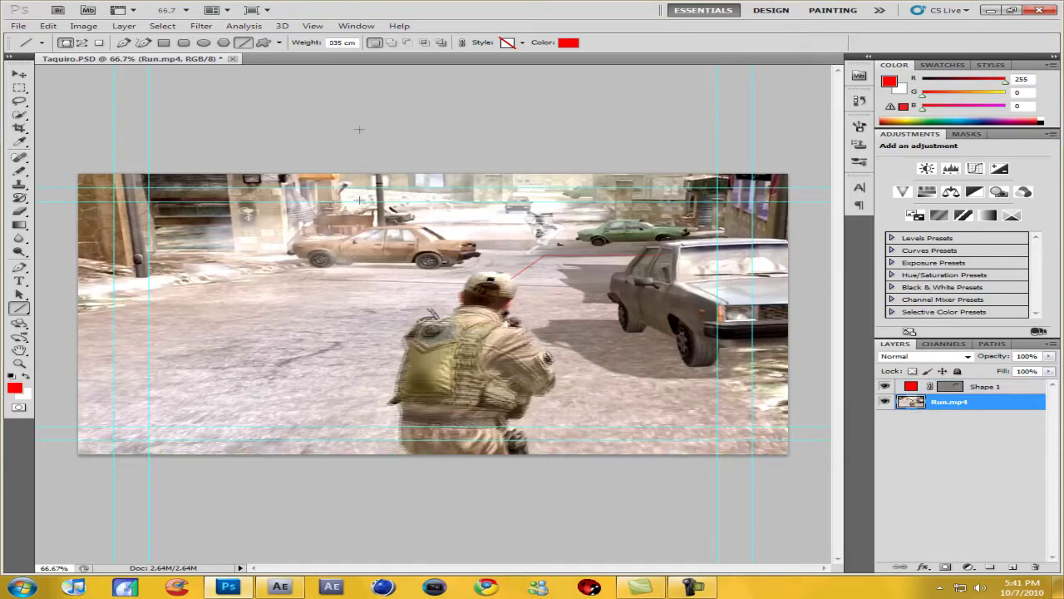
key("Delete")
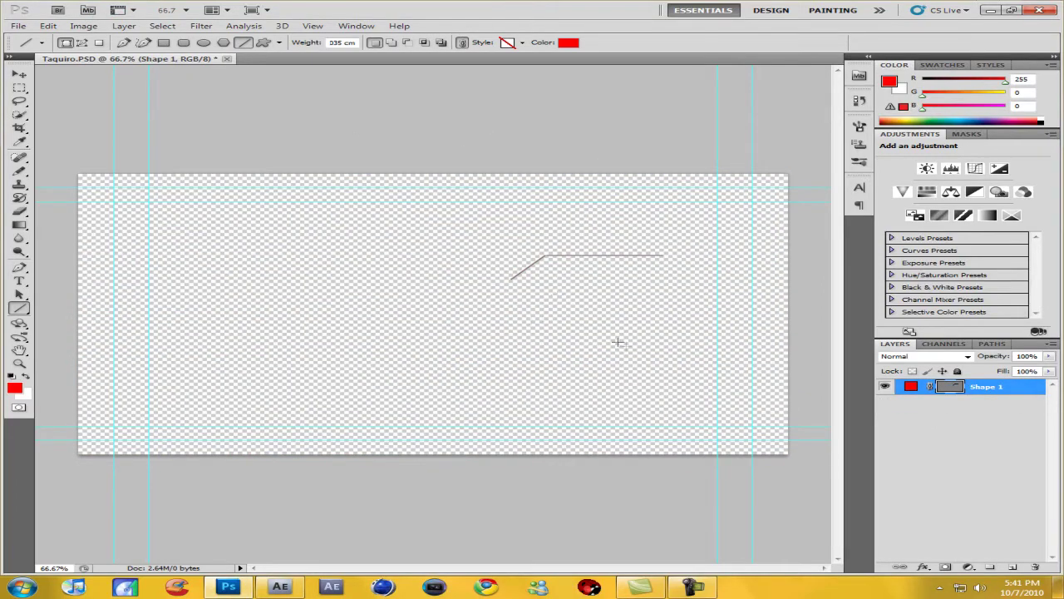
Save a JPEG copy of the callout line to the Desktop as Taquiro.jpg at quality 12 (Maximum), Baseline ("Standard").
left_click(48, 26)
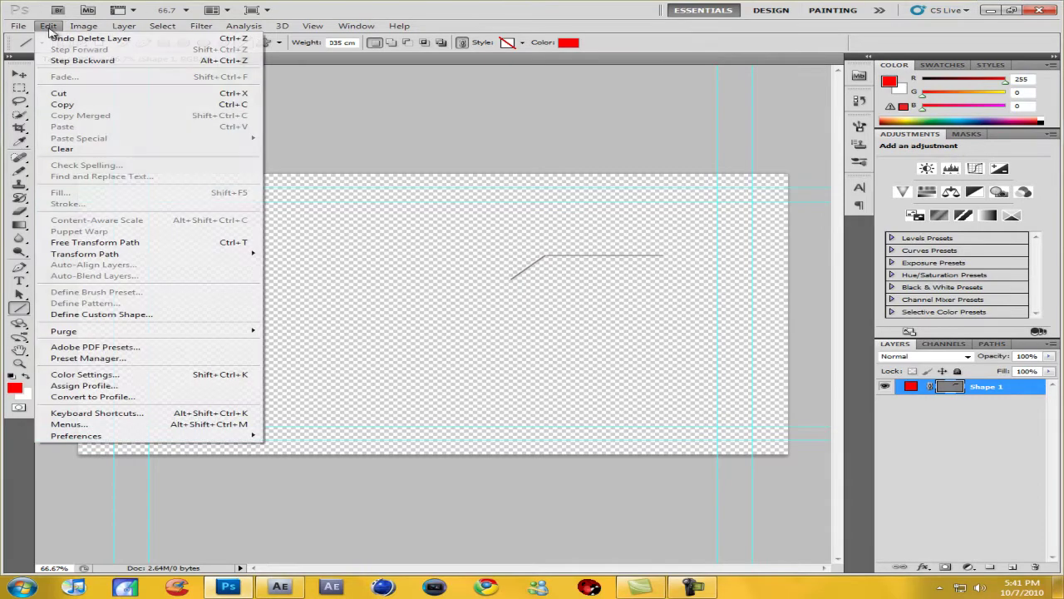
mouse_move(22, 29)
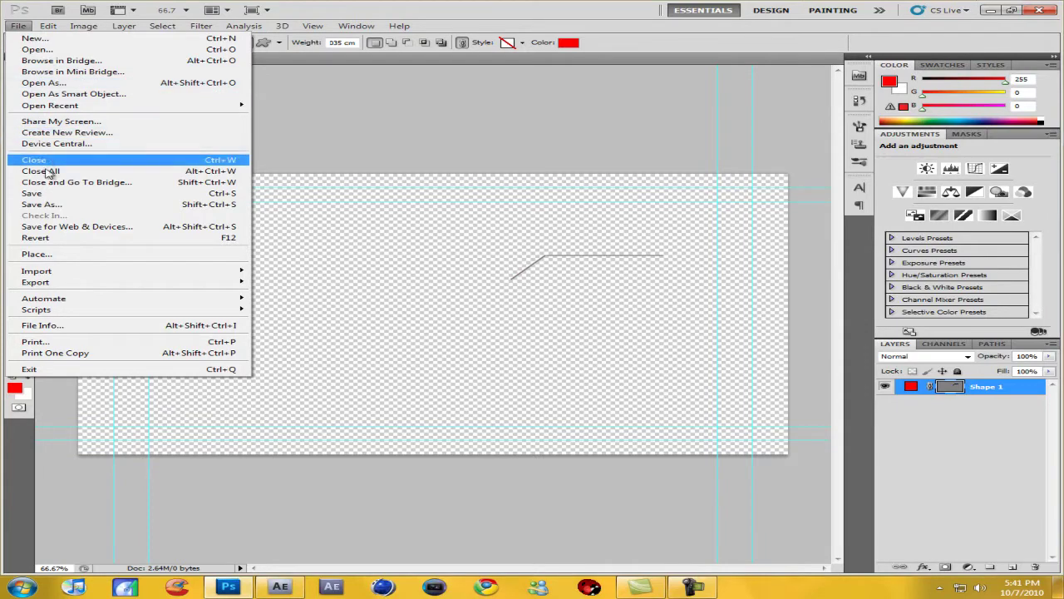
left_click(41, 204)
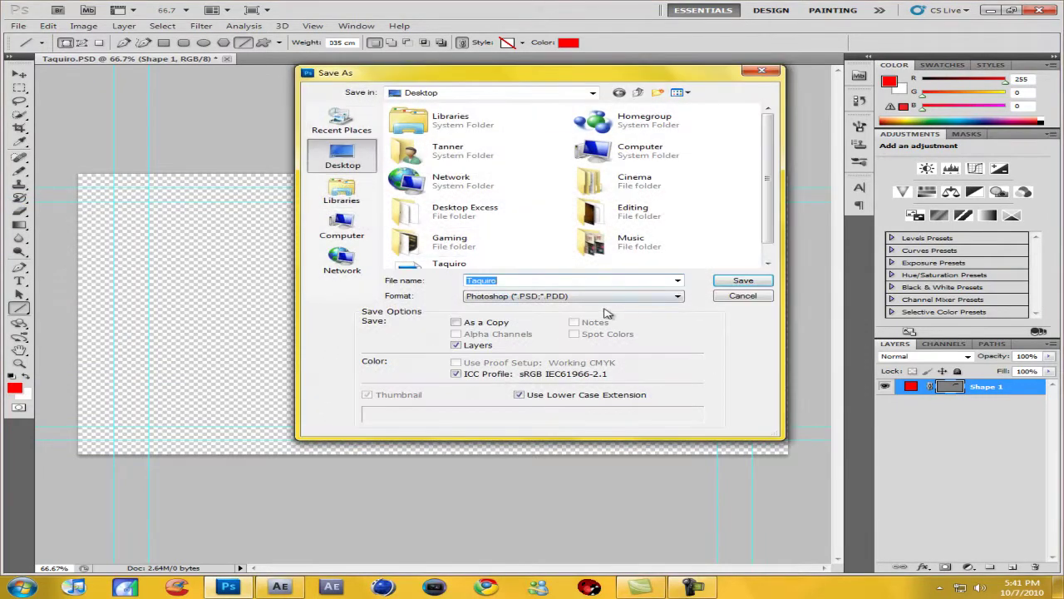
left_click(586, 297)
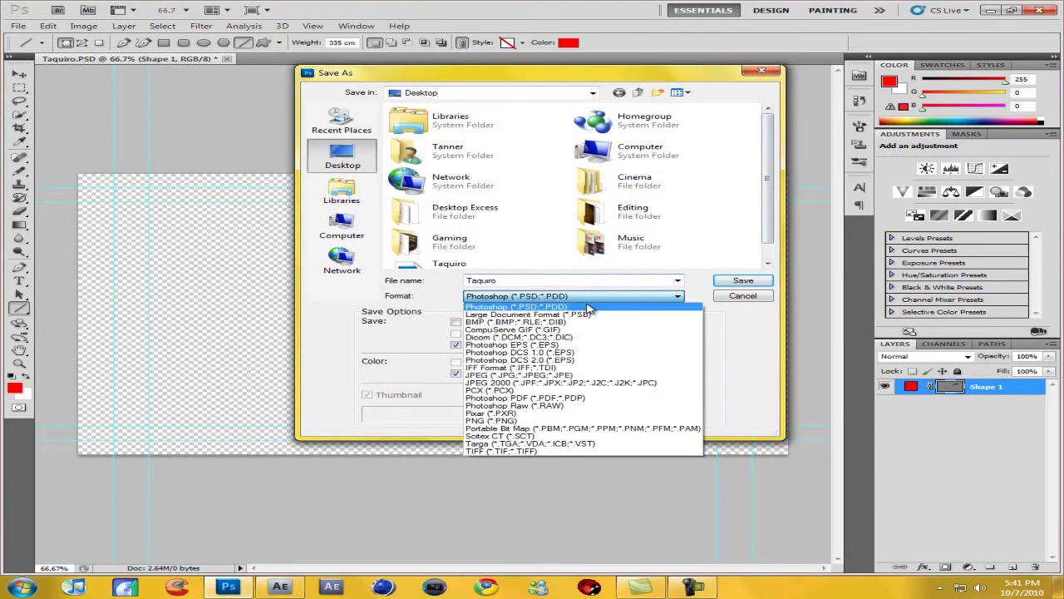
left_click(531, 376)
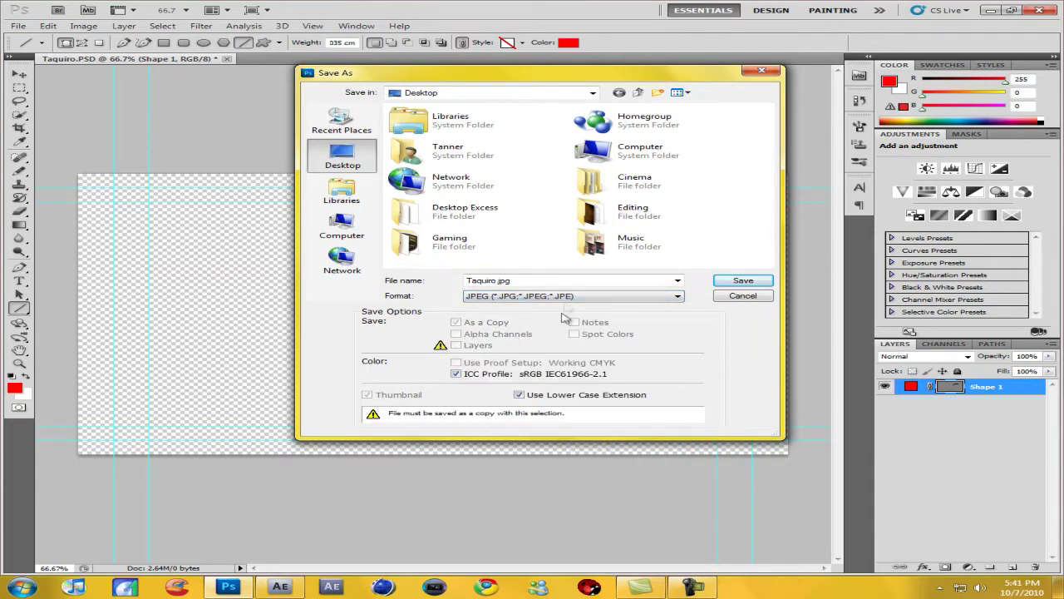
left_click(752, 281)
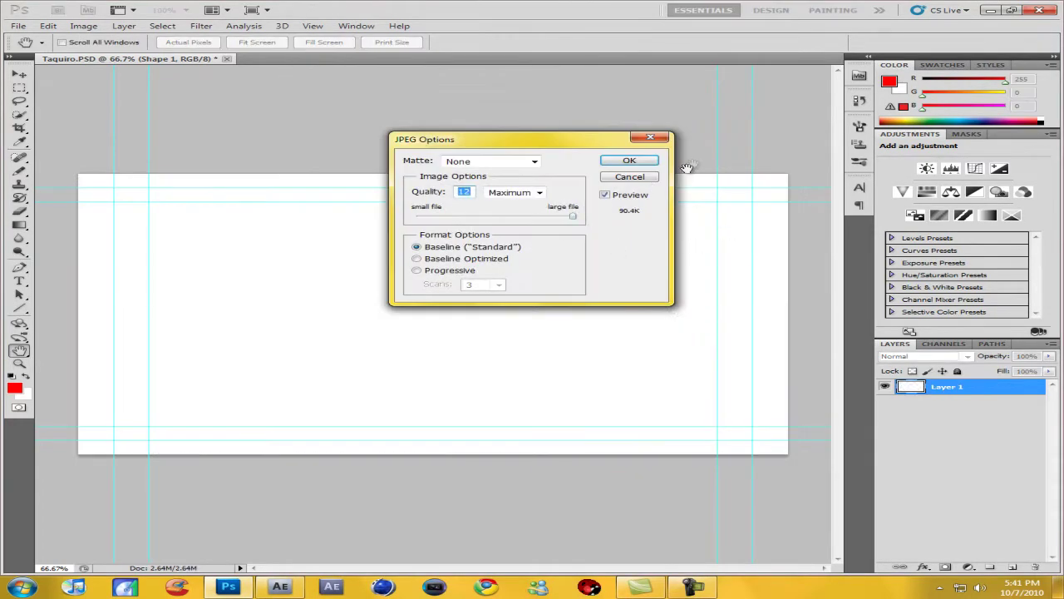
left_click(630, 160)
Quit Photoshop without saving Taquiro.PSD, and add Taquiro.jpg above Run.mp4 in the After Effects Run composition.
left_click(1040, 10)
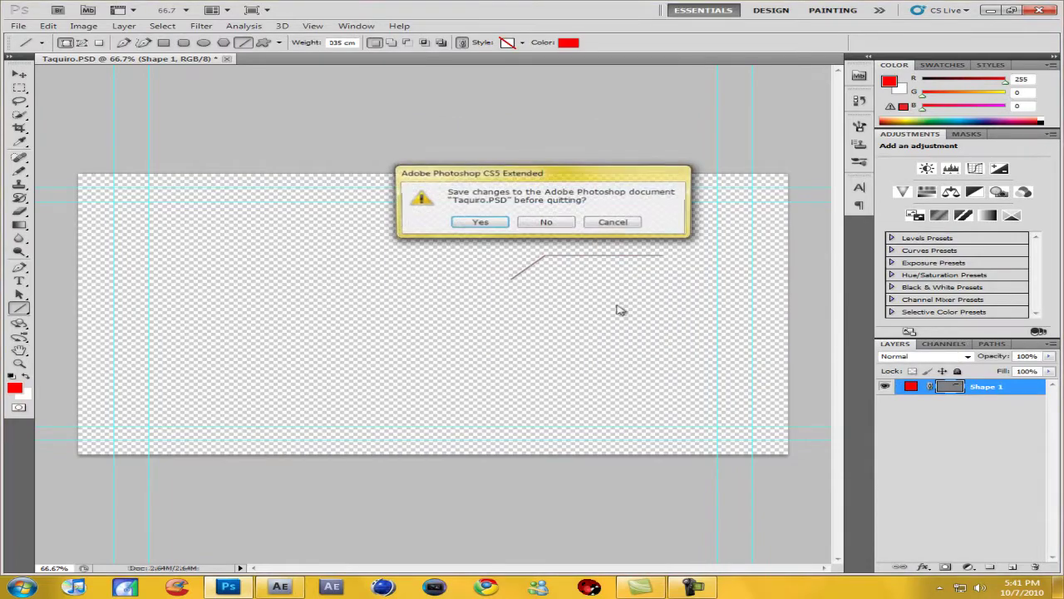
left_click(546, 222)
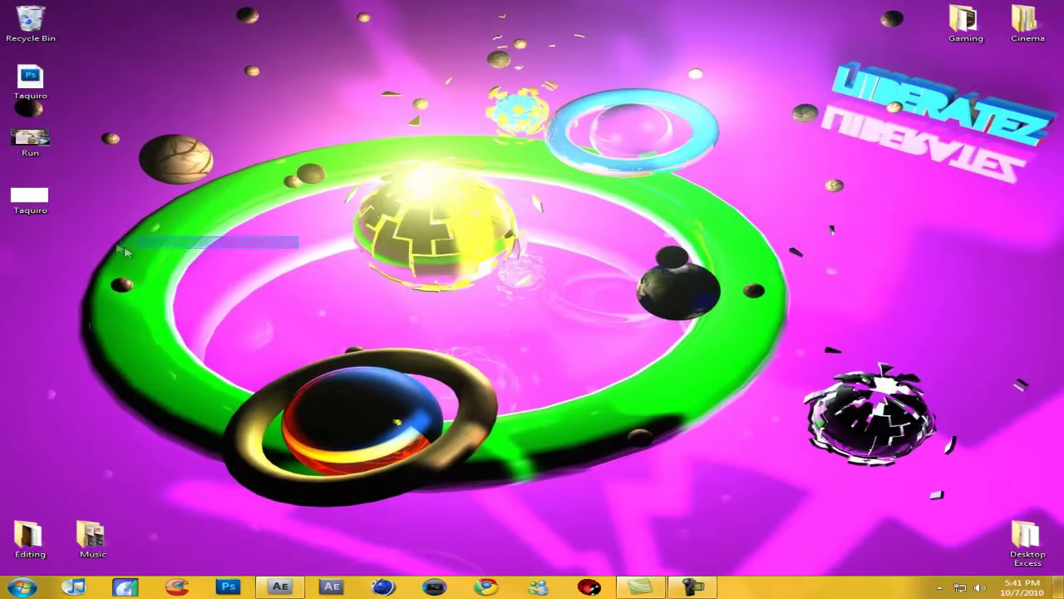
left_click_drag(44, 200, 185, 414)
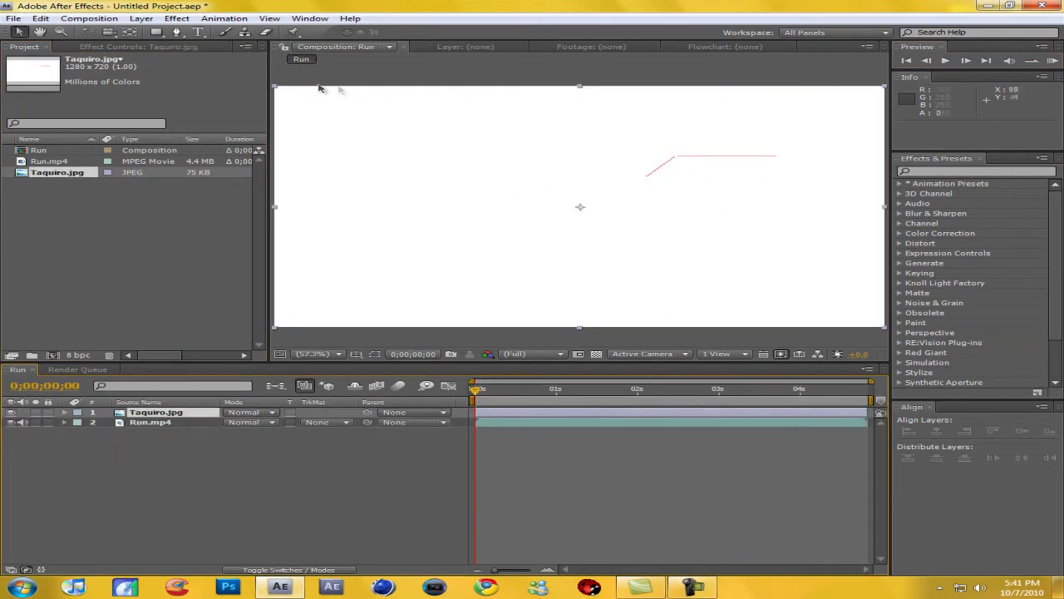
Apply a Linear Color Key to the Taquiro.jpg layer and sample its white background as the key color.
left_click(176, 19)
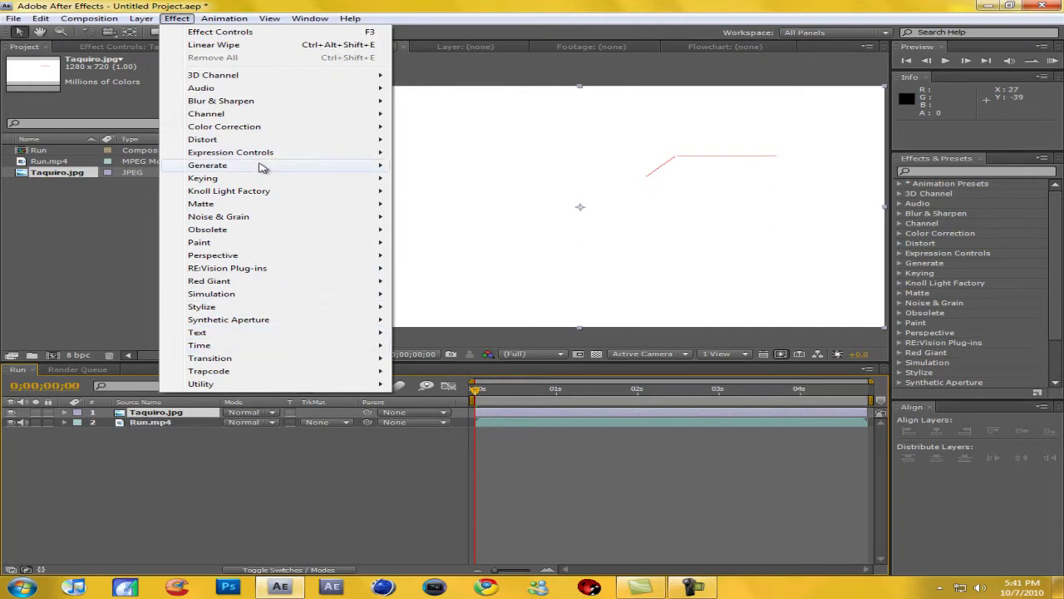
mouse_move(248, 192)
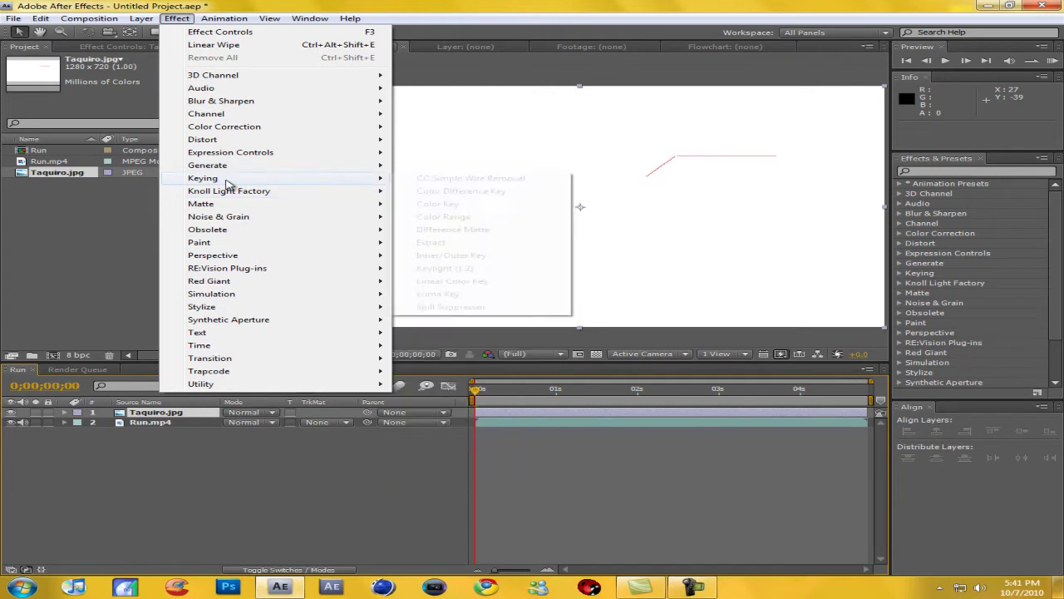
left_click(453, 281)
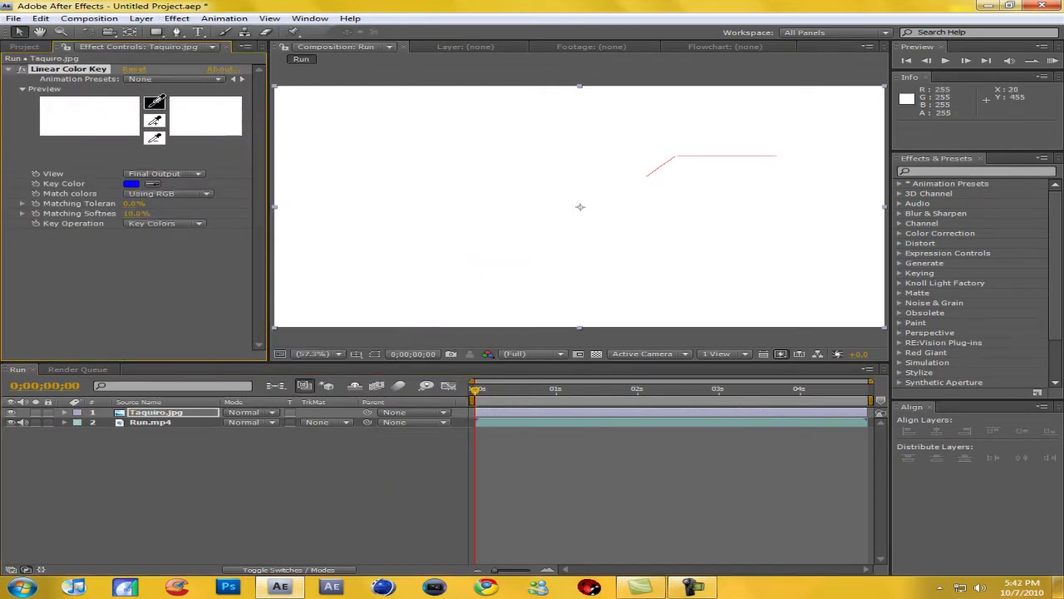
left_click(154, 103)
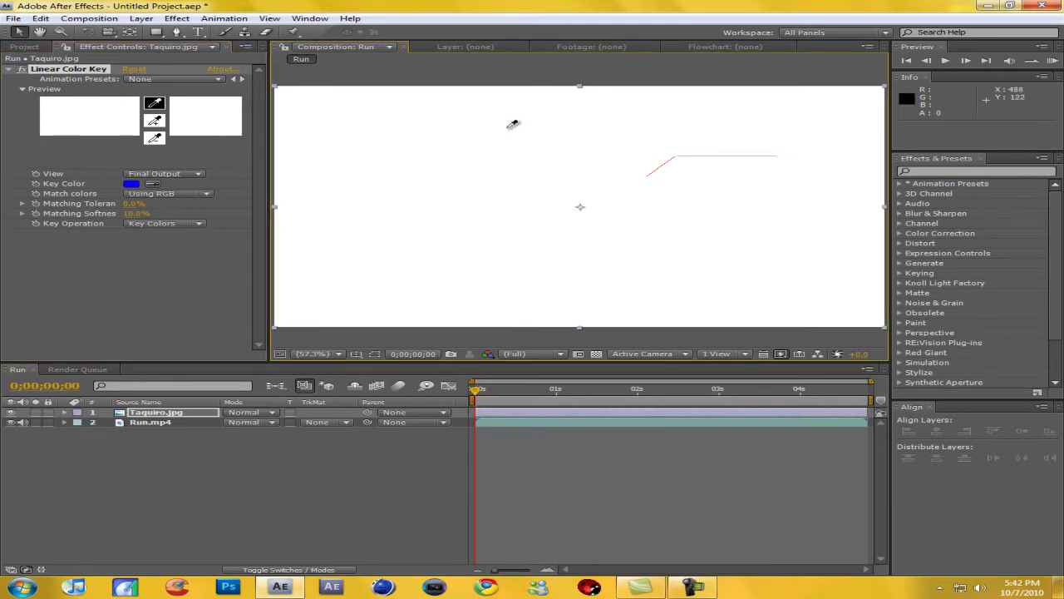
left_click(511, 126)
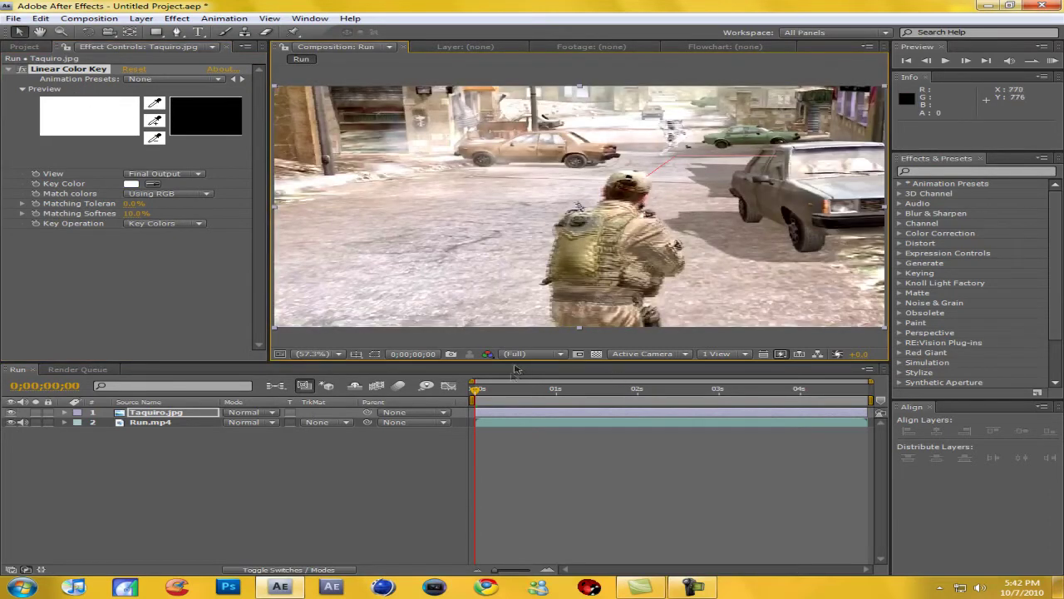
mouse_move(478, 393)
left_mouse_down()
mouse_move(771, 409)
mouse_move(612, 425)
mouse_move(474, 412)
left_mouse_up()
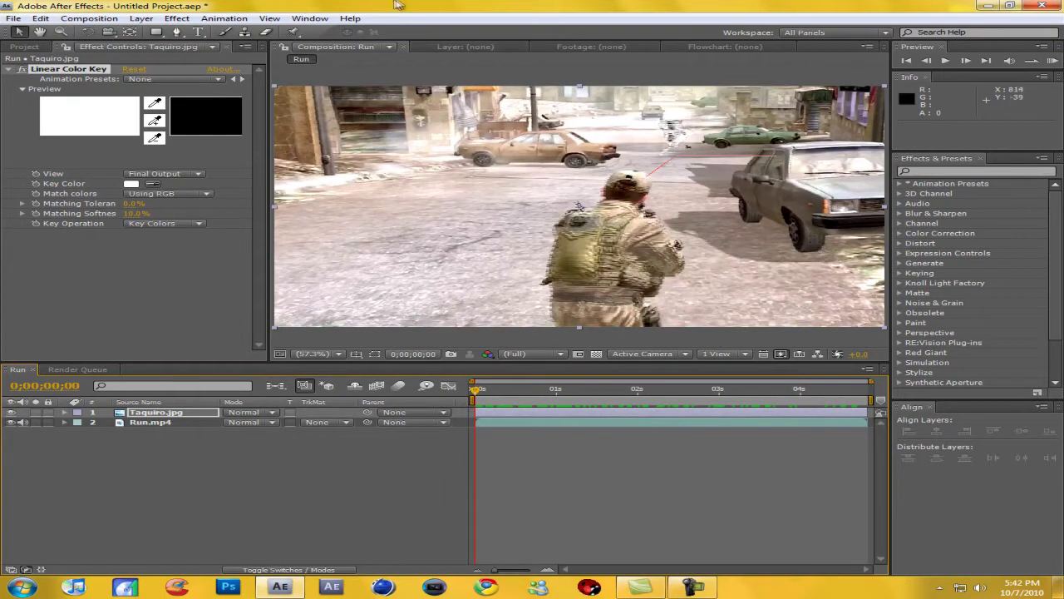
Show the Tracker controls and add a new null object to the Run composition.
left_click(309, 18)
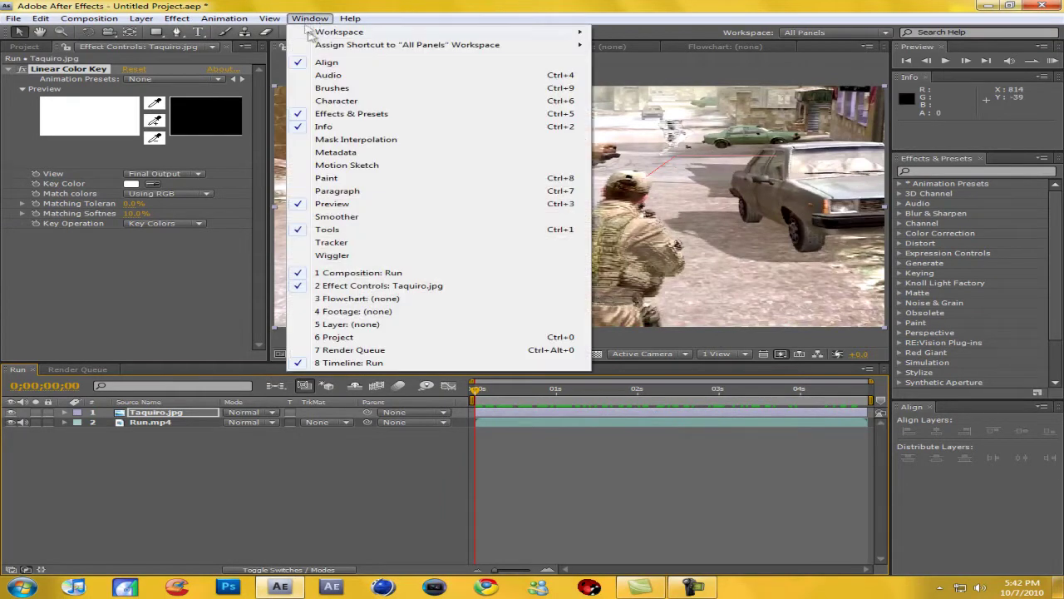
left_click(344, 242)
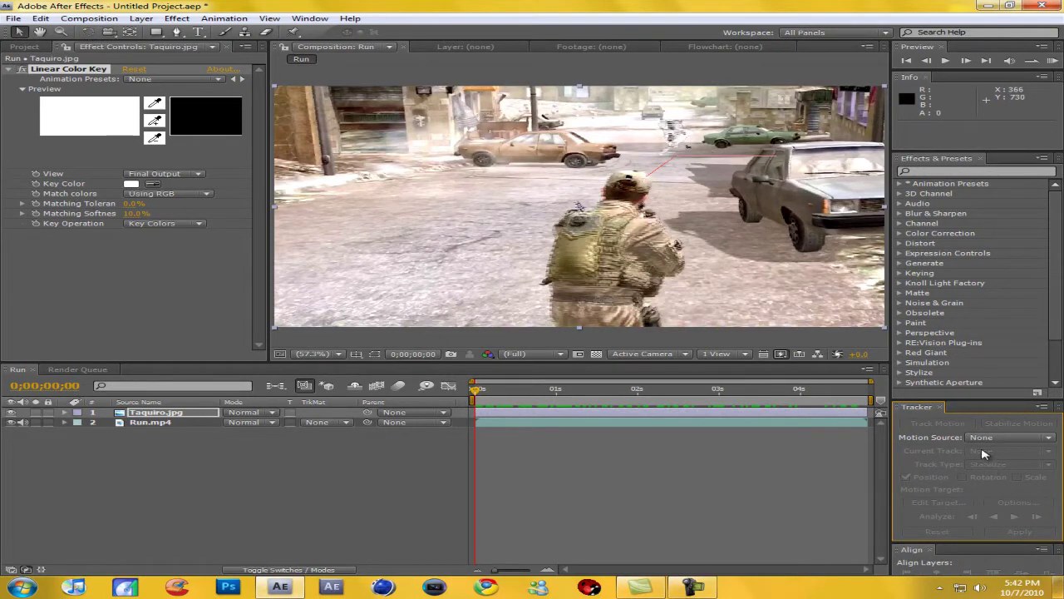
left_click(151, 422)
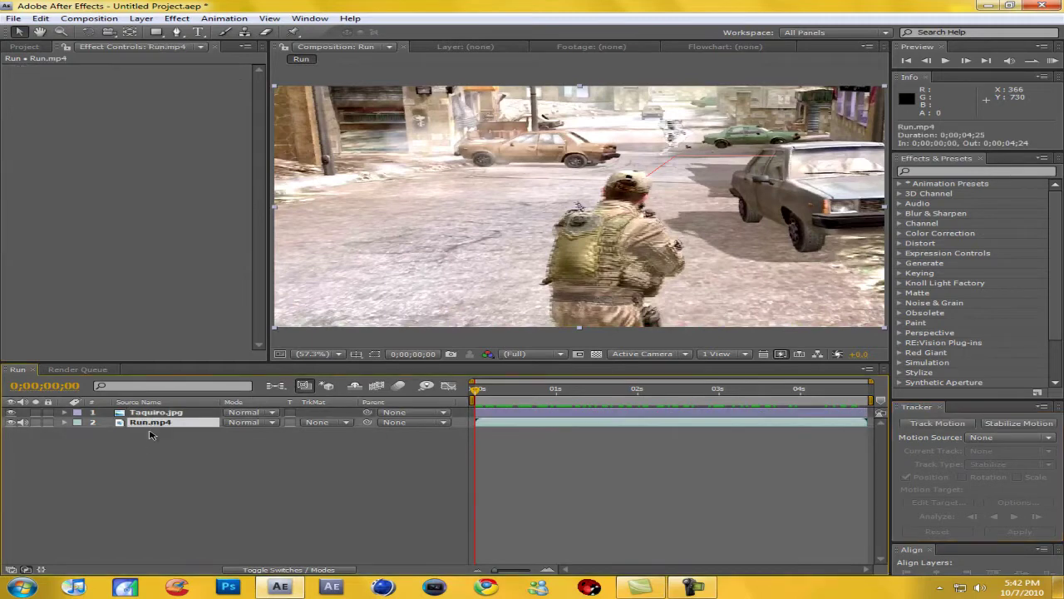
left_click(142, 18)
mouse_move(157, 33)
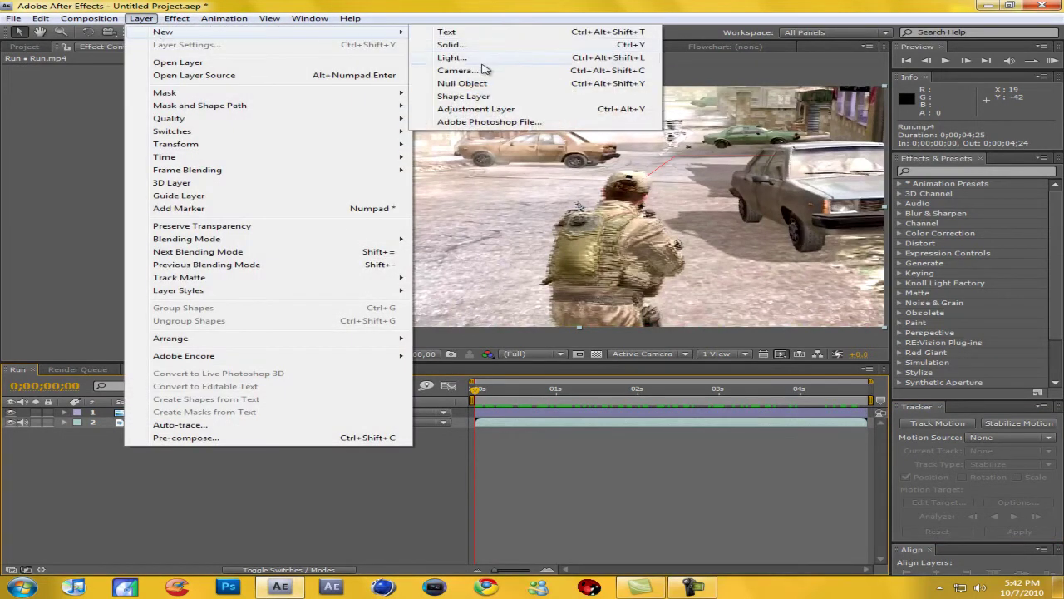
left_click(462, 83)
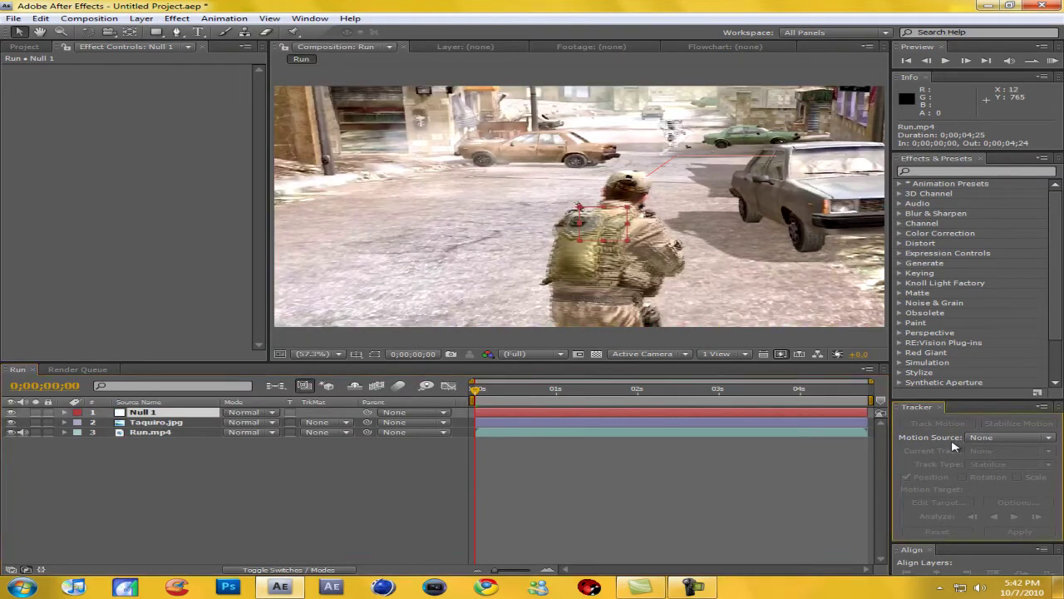
Start motion tracking on the Run.mp4 layer and place Track Point 1 on the soldier's head.
left_click(171, 432)
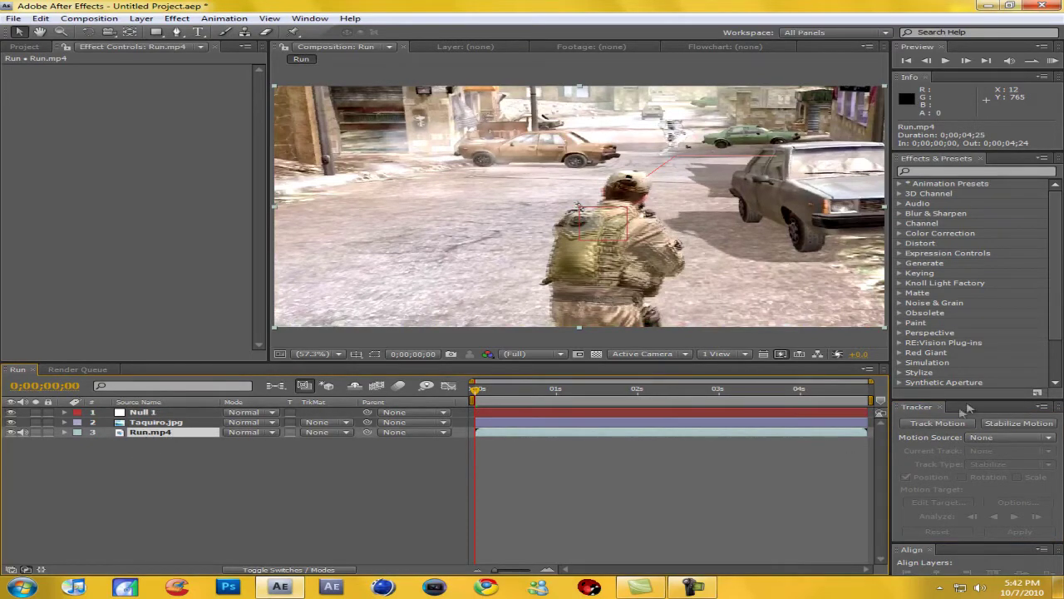
left_click(937, 424)
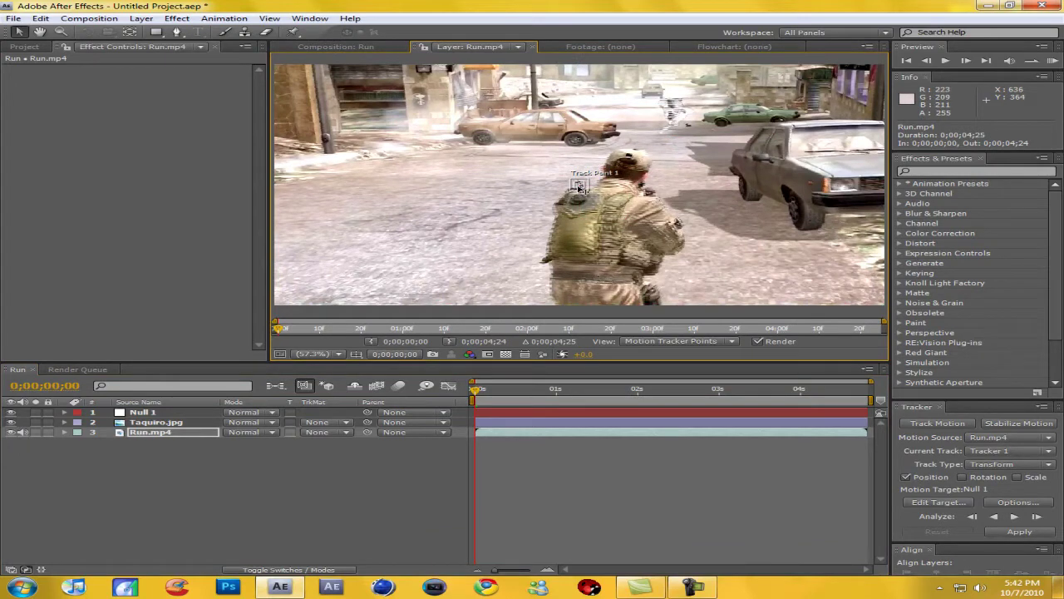
left_click_drag(579, 187, 620, 171)
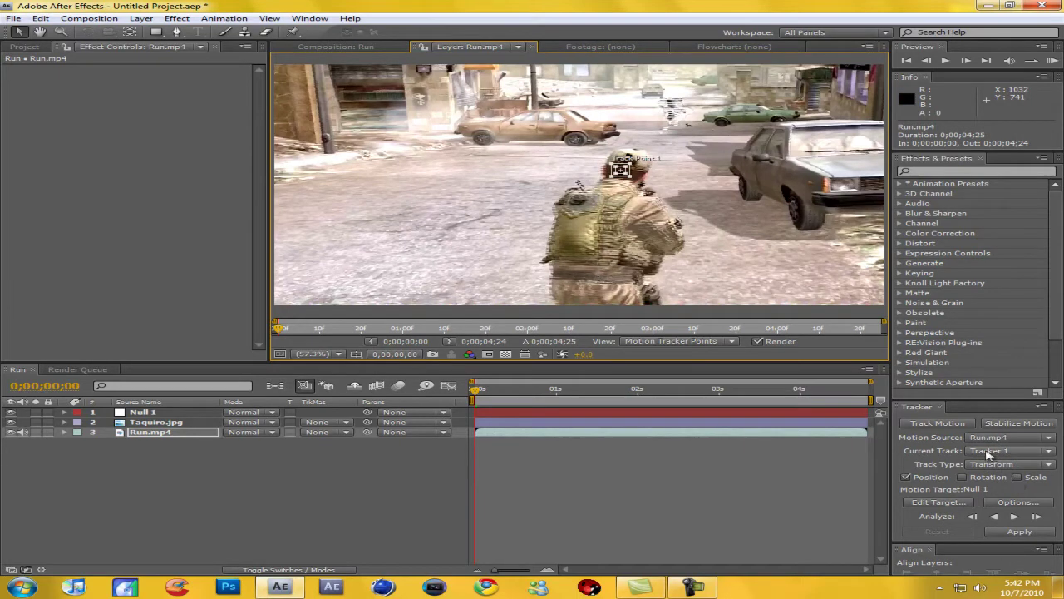
Set the motion target of Tracker 1 to the Null 1 layer.
left_click(989, 453)
left_click(993, 481)
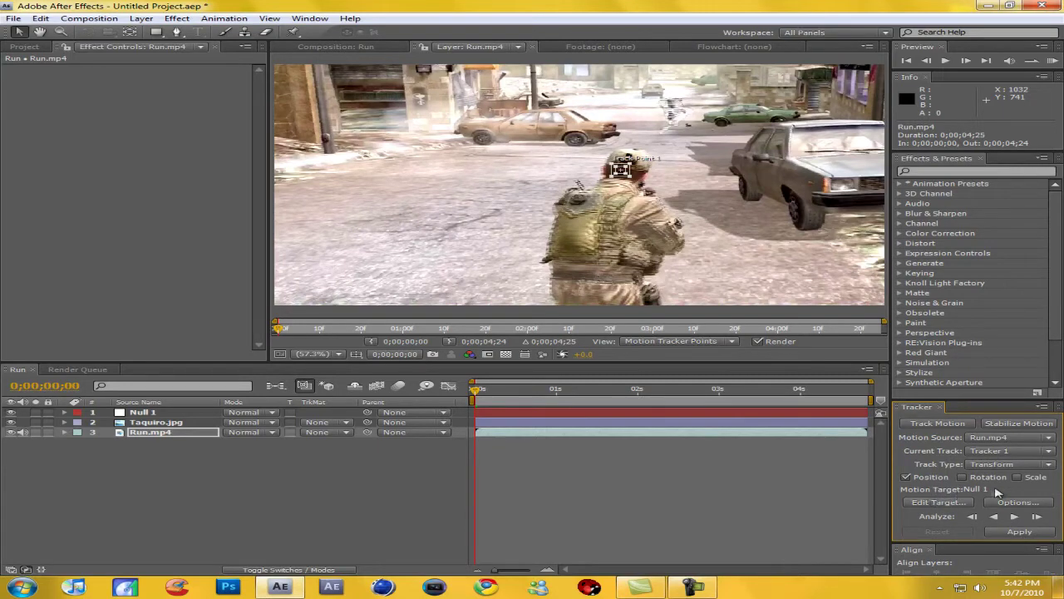
left_click(956, 502)
left_click(703, 197)
left_click(622, 257)
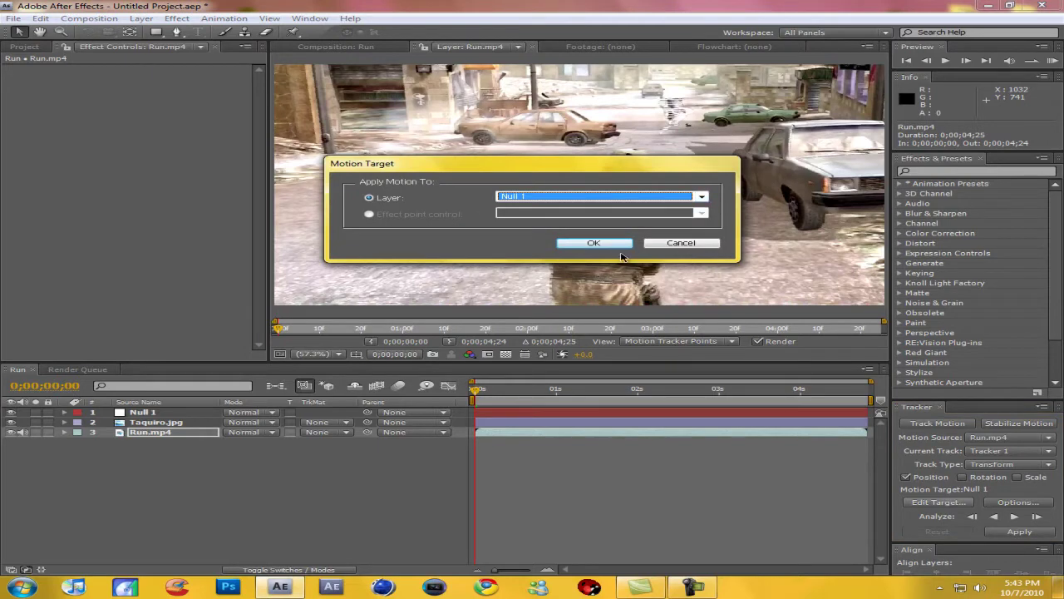
left_click(593, 242)
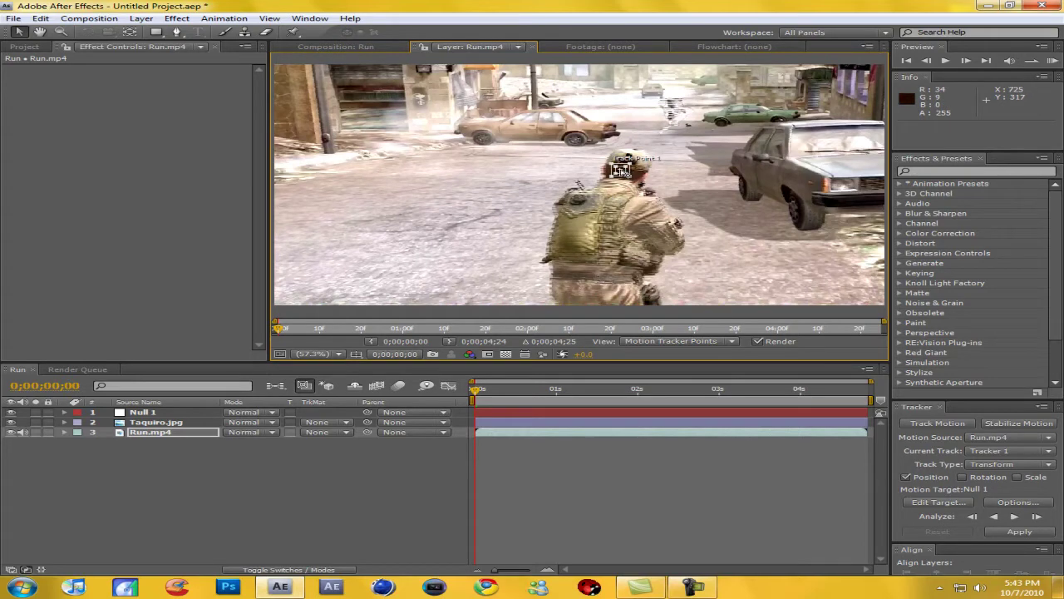
Undo the last track point change and shift Track Point 1 slightly lower on the soldier's head.
key("ctrl+z")
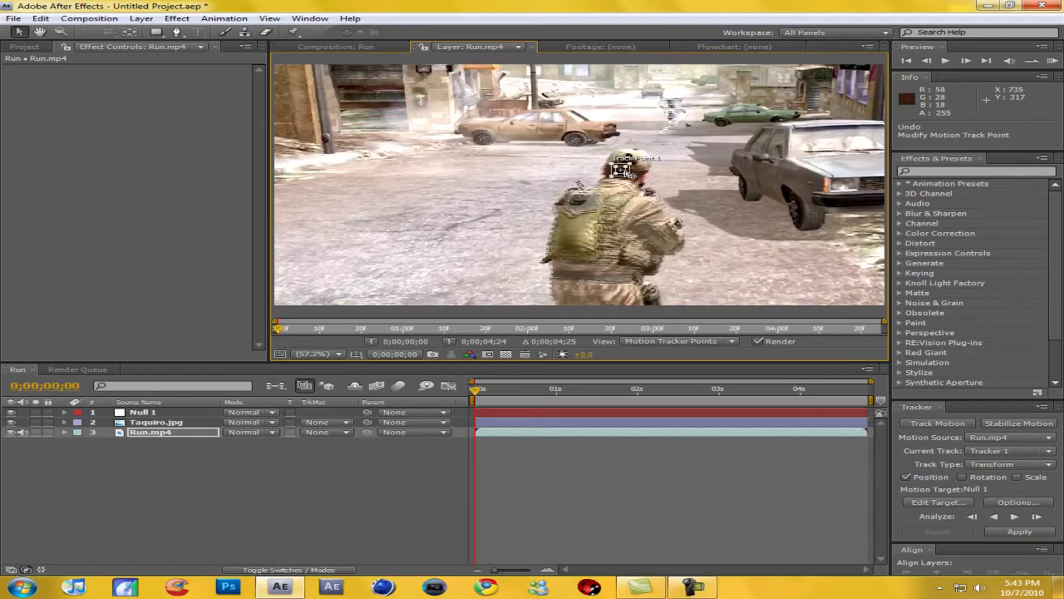
mouse_move(623, 172)
left_mouse_down()
mouse_move(631, 165)
mouse_move(612, 168)
mouse_move(643, 167)
mouse_move(630, 164)
mouse_move(665, 233)
mouse_move(633, 169)
mouse_move(693, 208)
mouse_move(626, 175)
left_mouse_up()
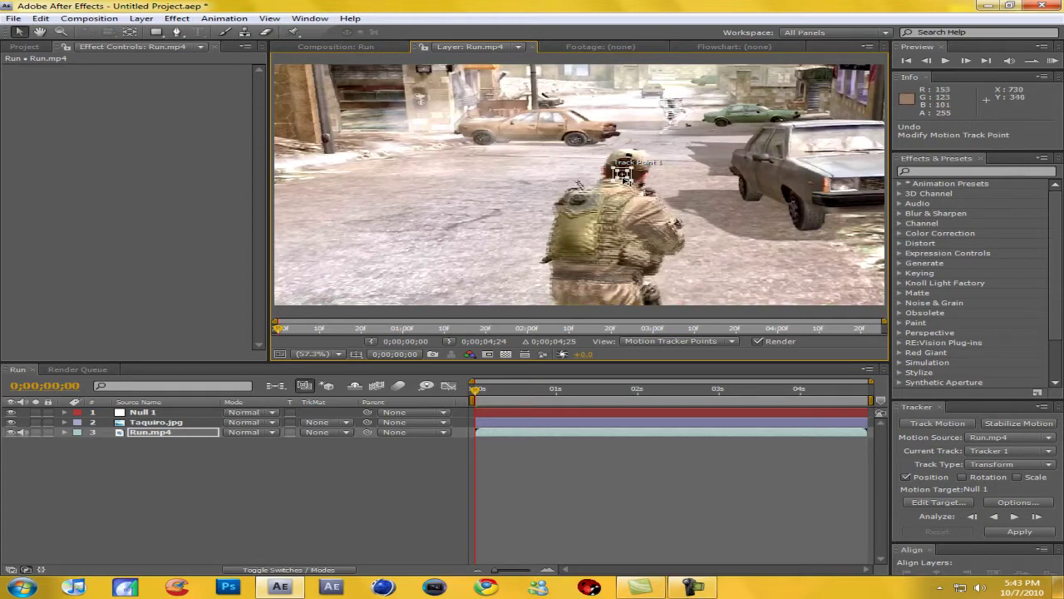
left_click_drag(626, 177, 625, 176)
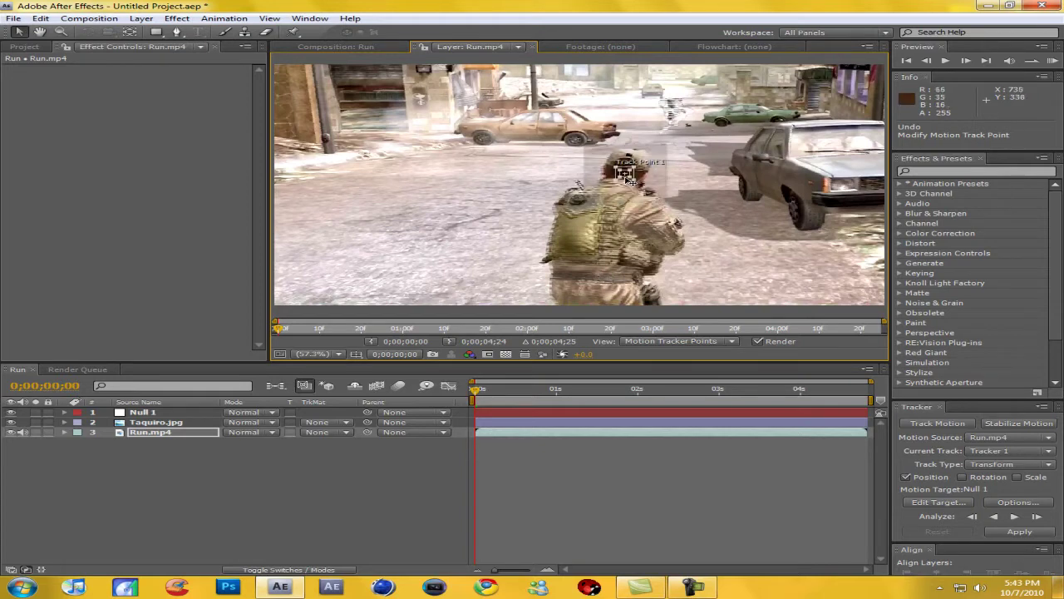
Try analyzing the head motion forward through Run.mp4, stop the analysis, and undo the track.
left_click(1016, 517)
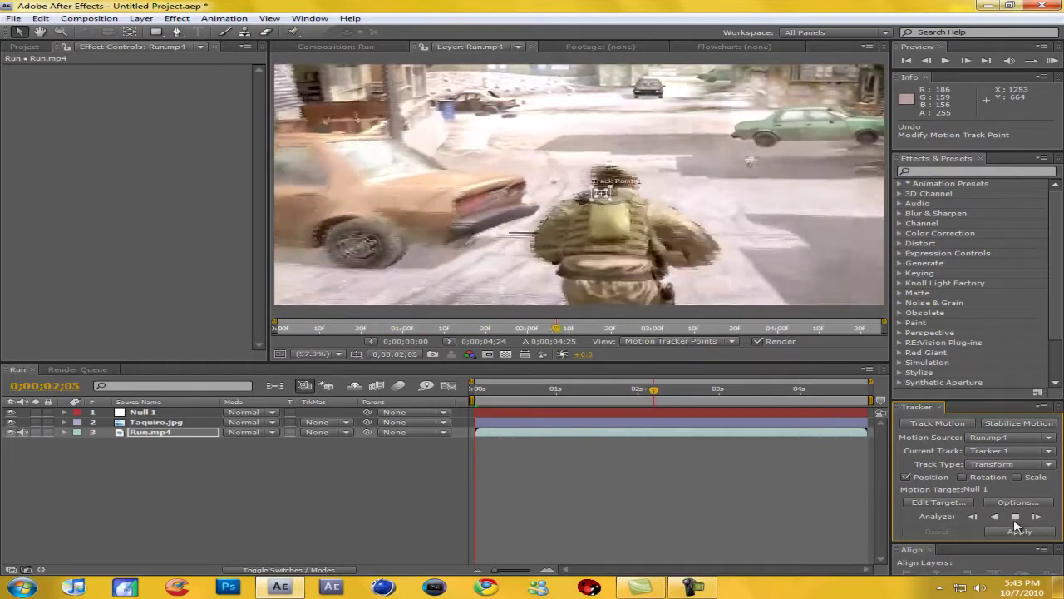
left_click(1015, 517)
left_click(281, 328)
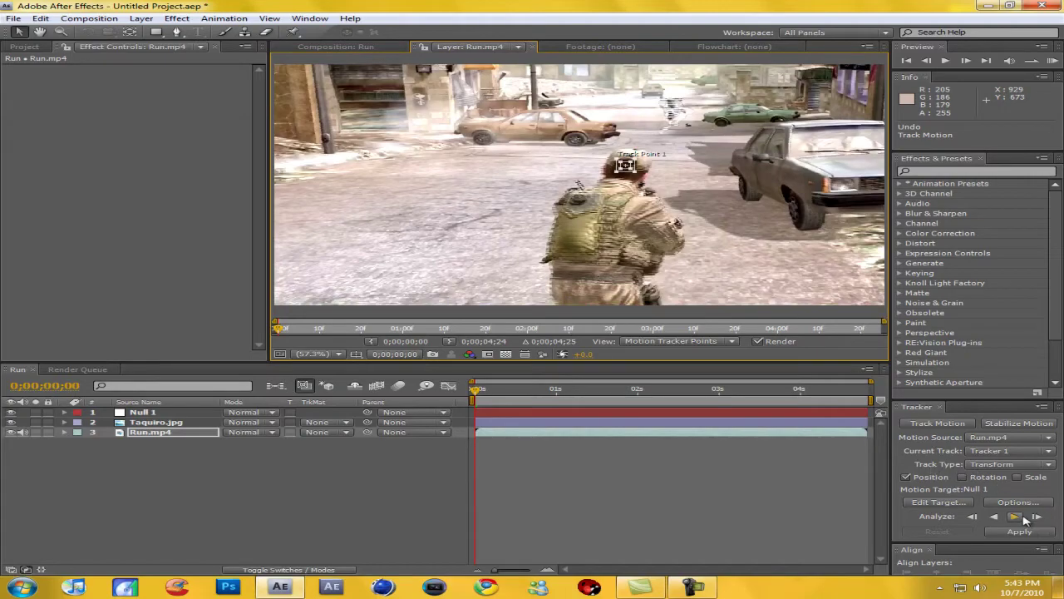
Analyze the soldier's head motion forward through Run.mp4 and apply the track to Null 1 in X and Y.
left_click(1023, 516)
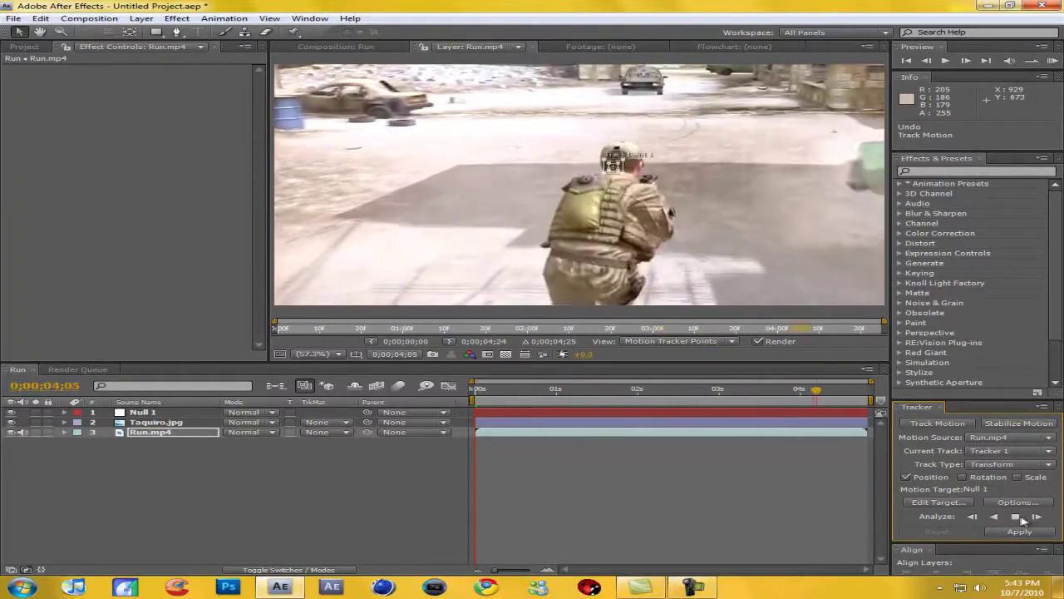
left_click_drag(871, 399, 627, 392)
left_click(1015, 533)
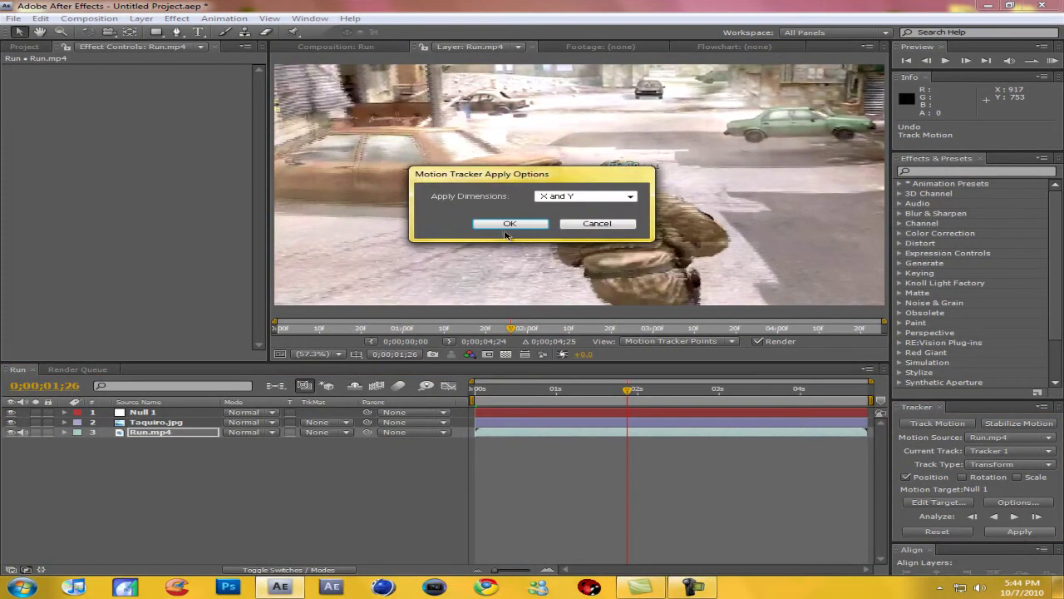
left_click(505, 223)
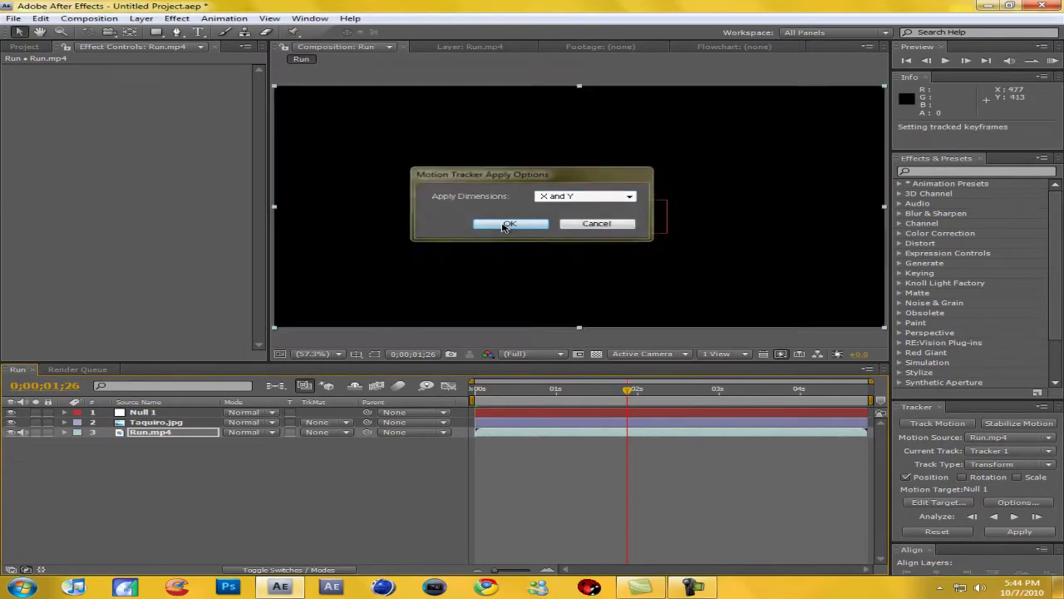
Return the playhead to the start of the Run composition and play back the tracked null.
left_click(624, 394)
left_click_drag(627, 398, 402, 427)
key("space")
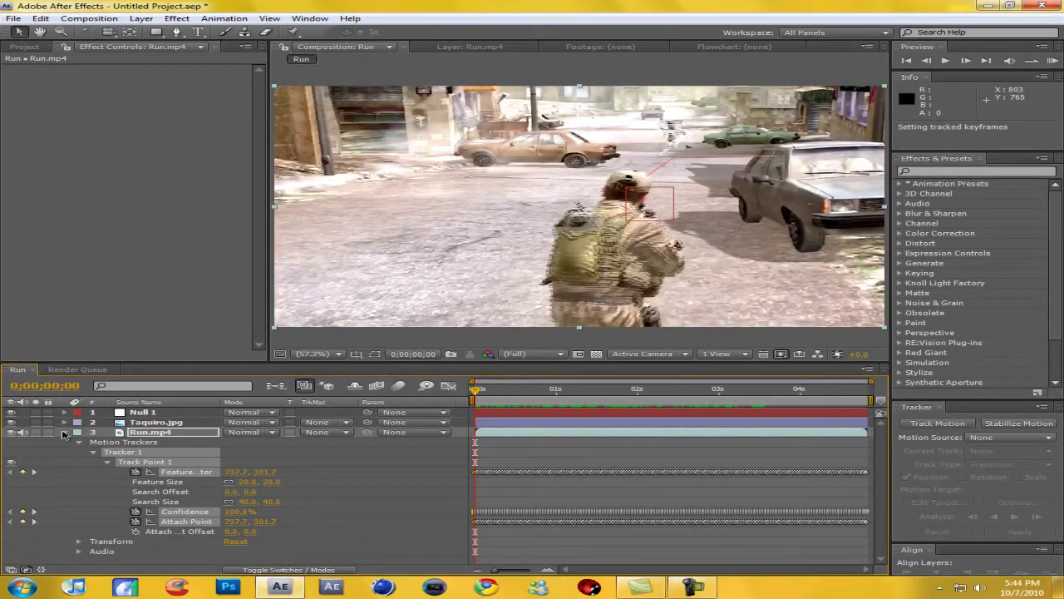
Parent the Taquiro.jpg layer to Null 1 and shift the callout line slightly right and up to position -90.7, 46.1.
left_click(64, 432)
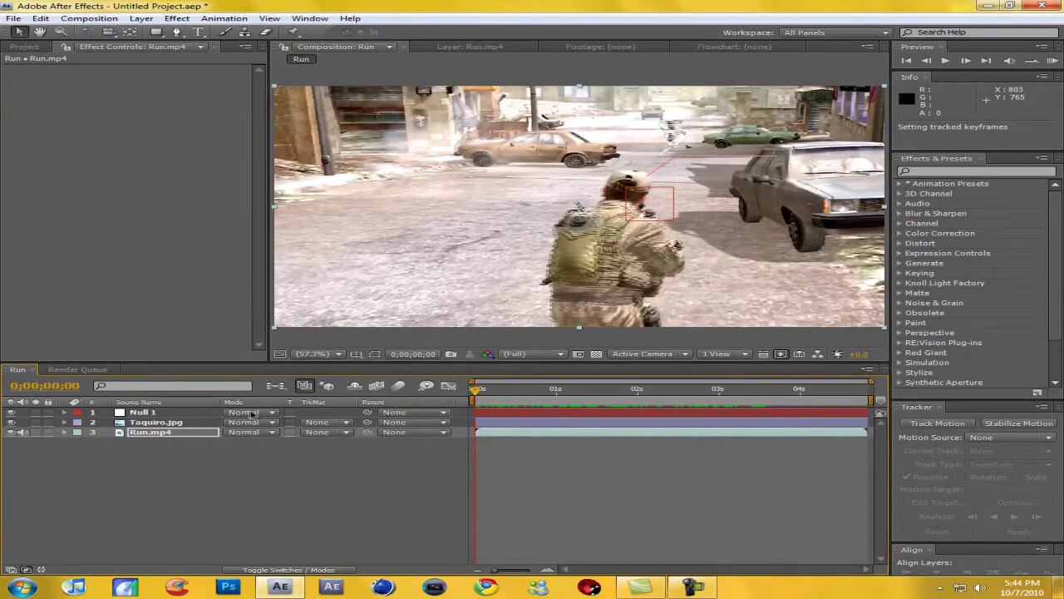
left_click(172, 422)
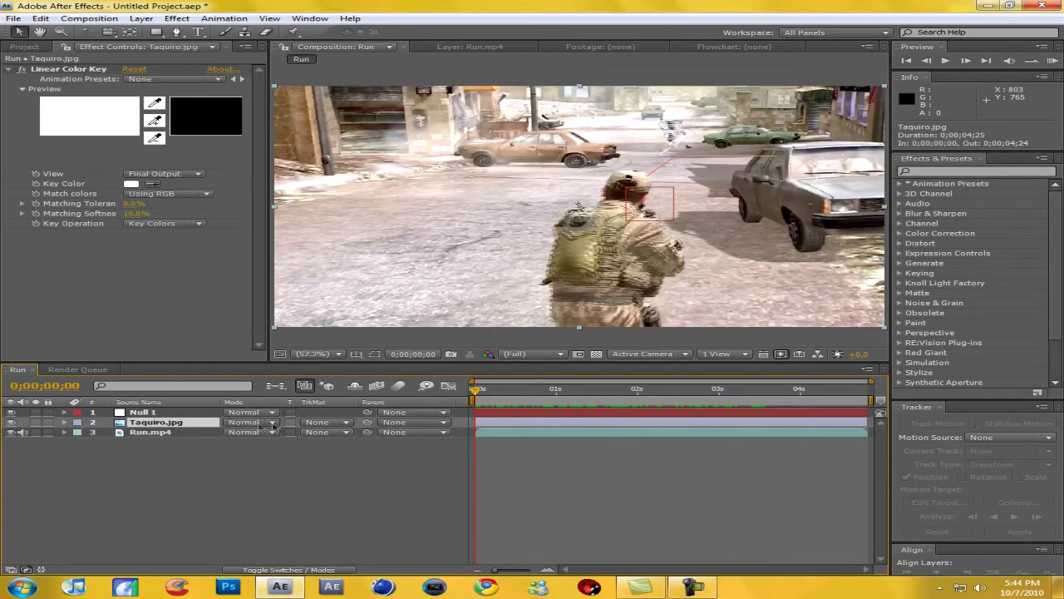
left_click(418, 424)
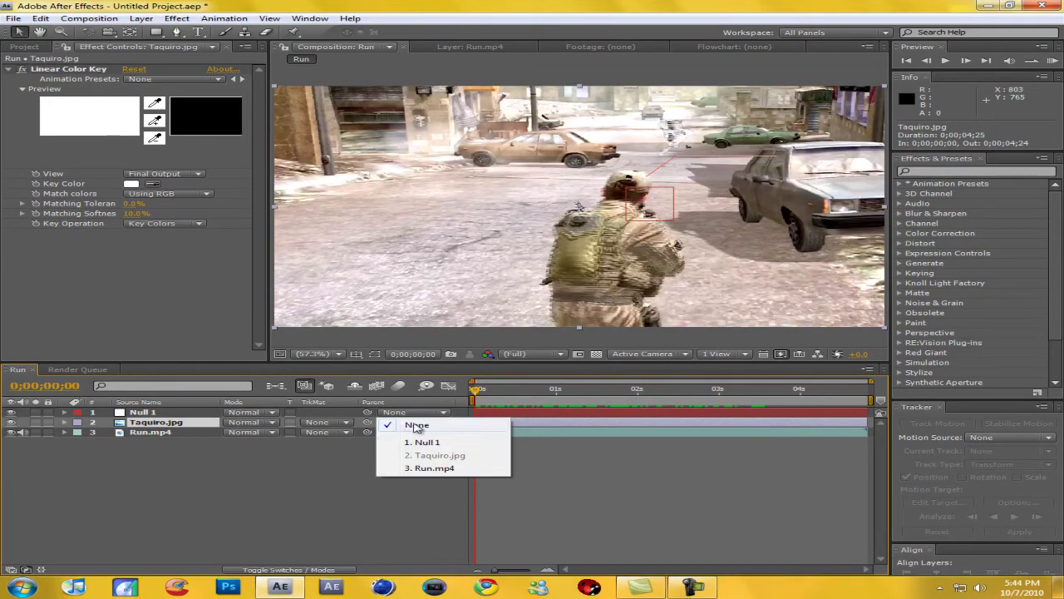
left_click(427, 443)
mouse_move(471, 391)
left_mouse_down()
mouse_move(763, 413)
mouse_move(474, 401)
left_mouse_up()
key("Home")
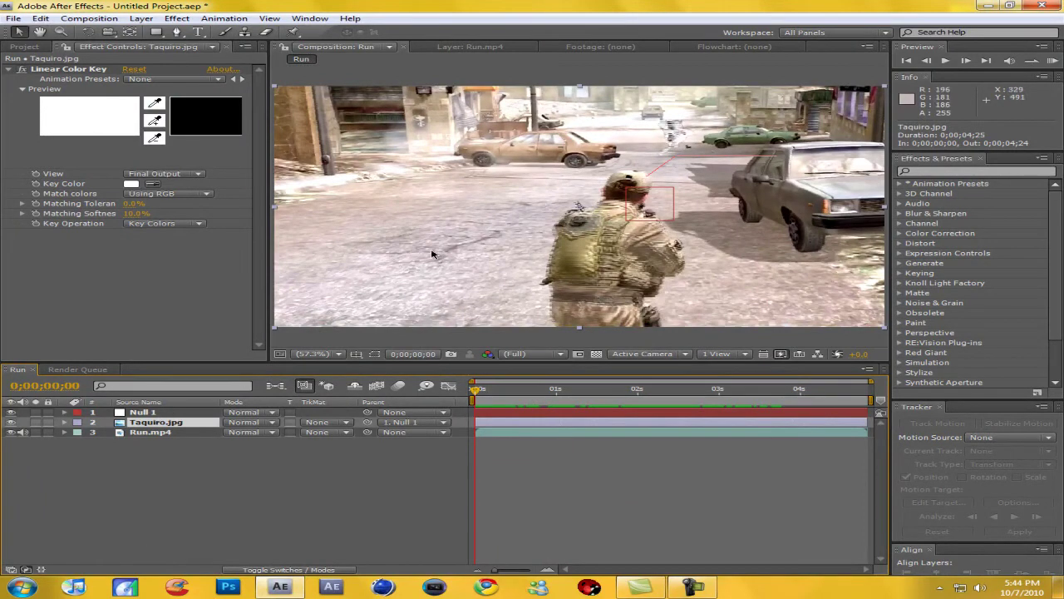
left_click_drag(406, 234, 407, 237)
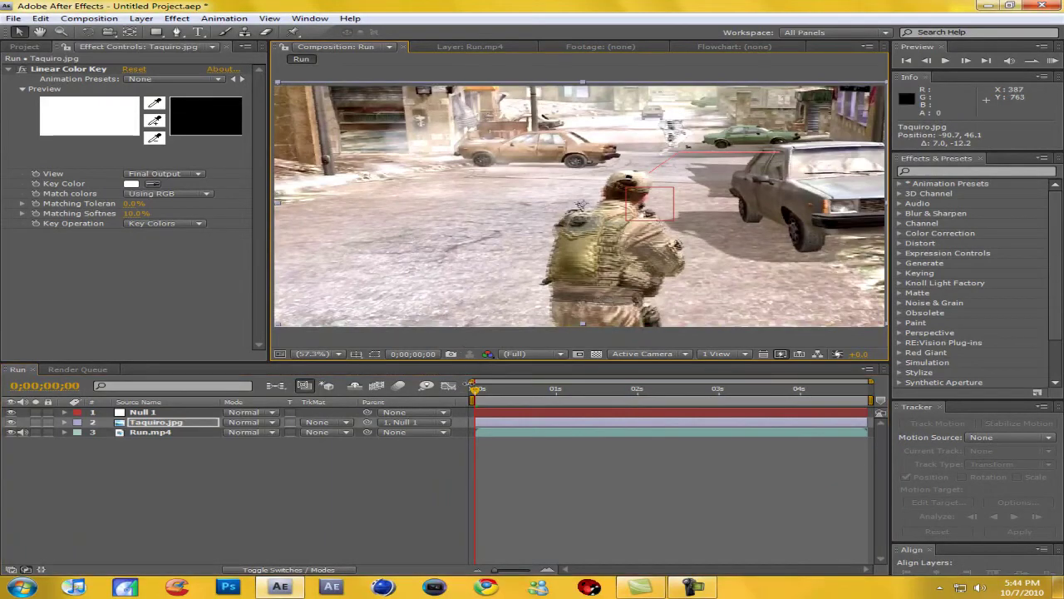
left_click_drag(478, 391, 426, 454)
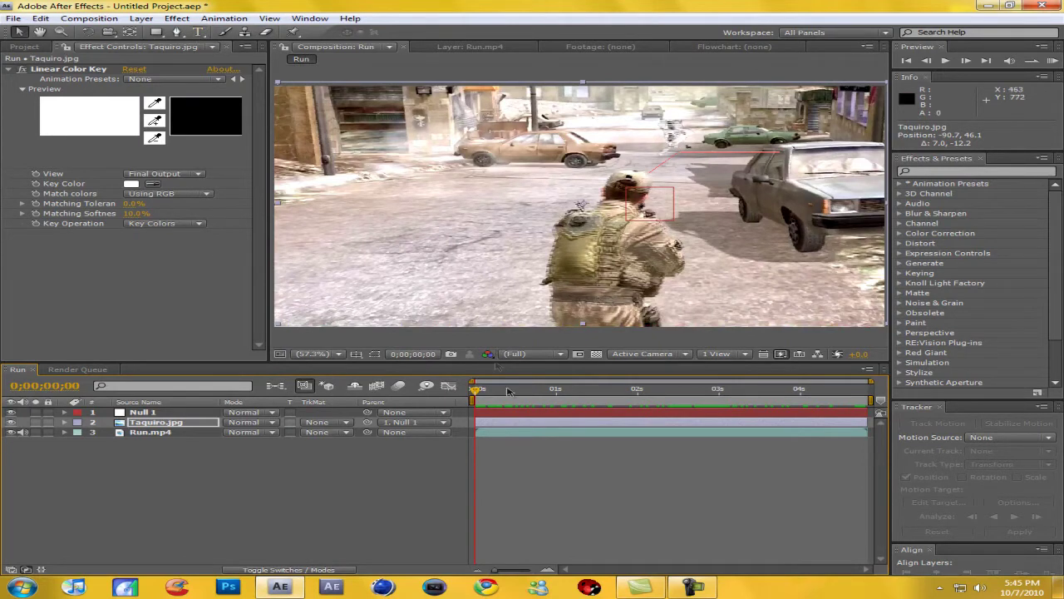
Add the text LIIBERATEZ and place it along the red callout line at about position 833.6, 195.3.
left_click(199, 32)
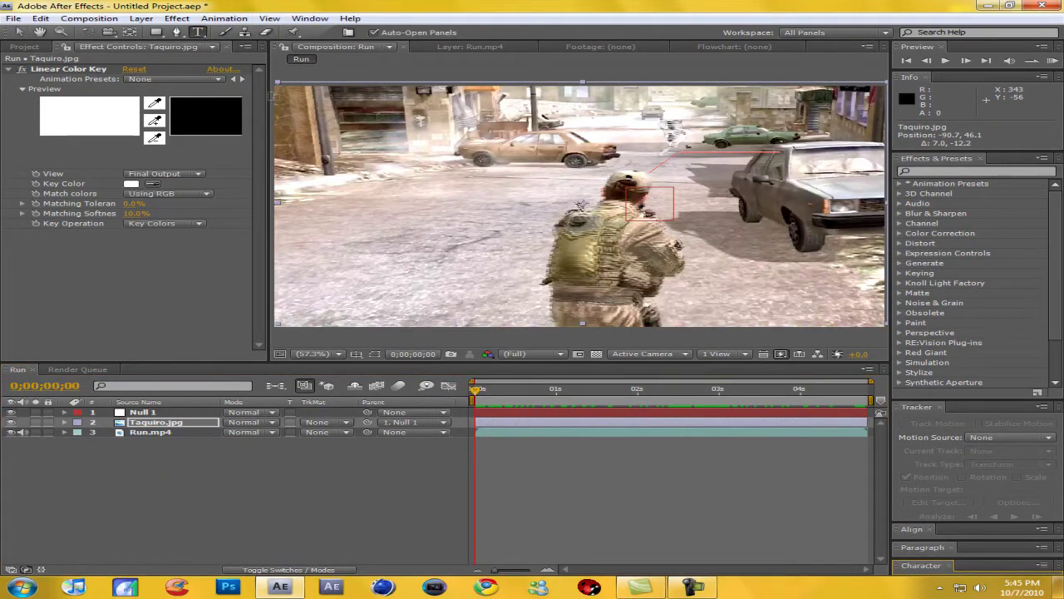
left_click(675, 135)
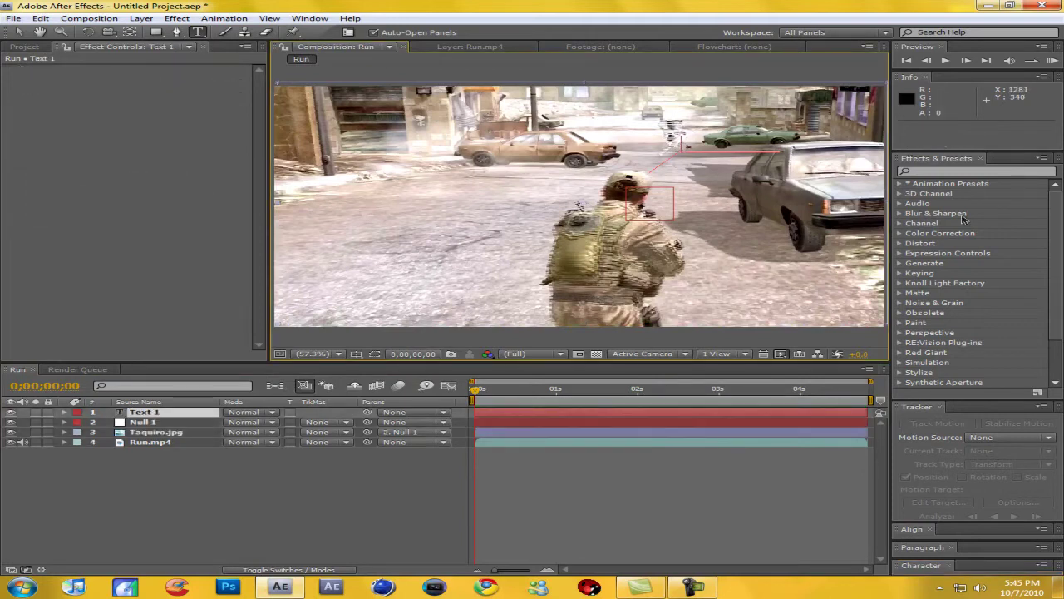
type("LIBERATEZ")
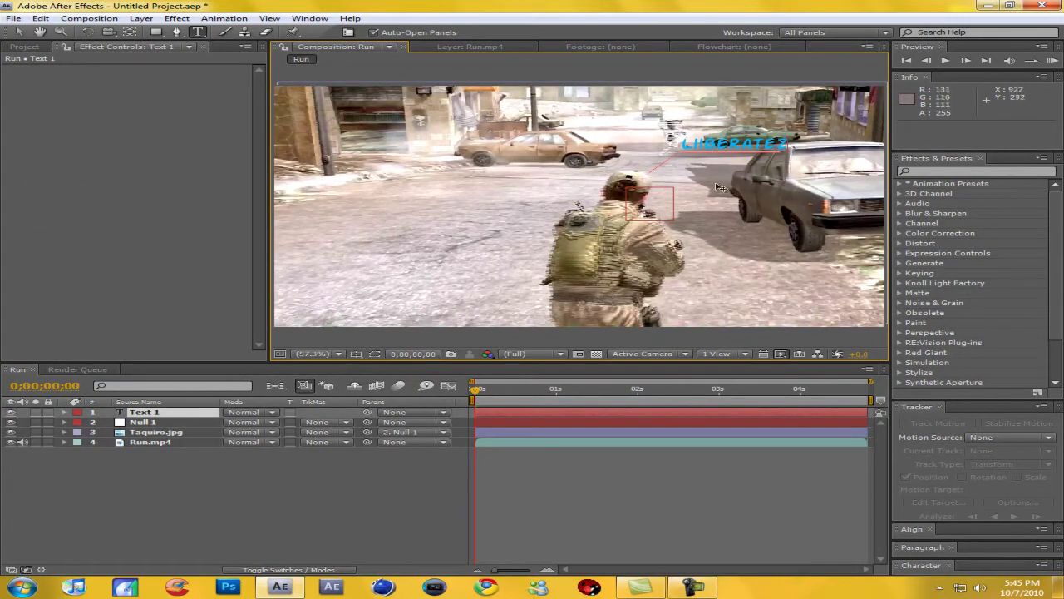
left_click_drag(723, 192, 711, 195)
key("KP_Enter")
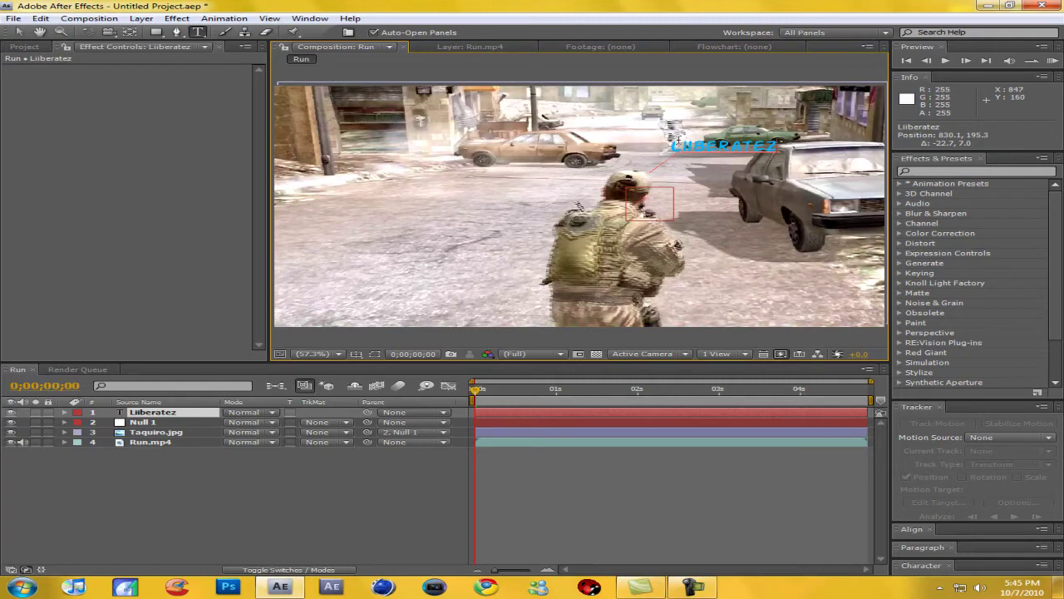
left_click_drag(729, 186, 731, 187)
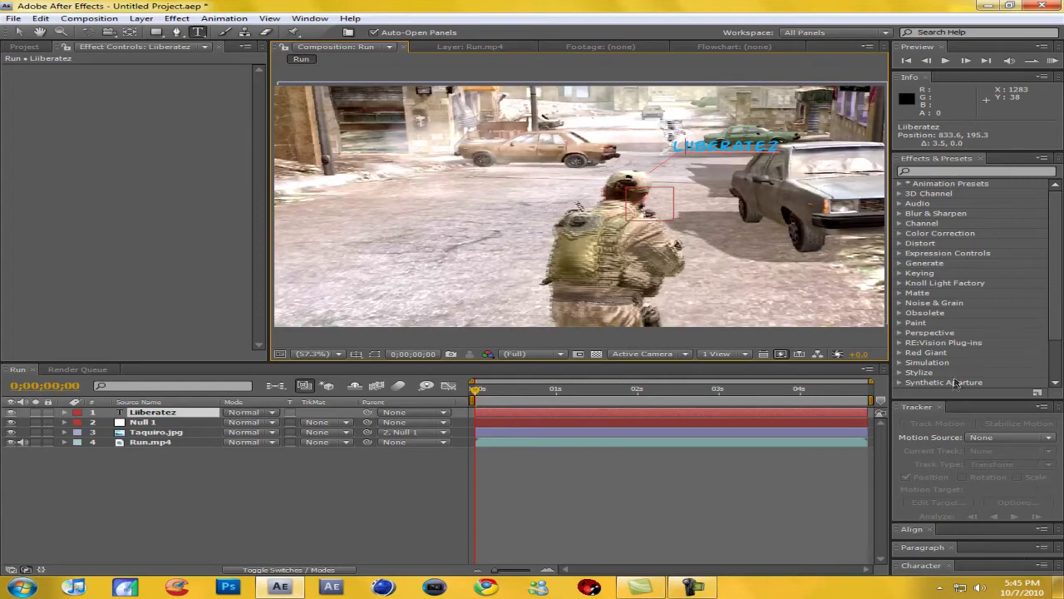
Set the Liiberatez text to 48 px in colour 00B4FF and fine-tune its position to about 838.8, 197.1.
left_click(309, 19)
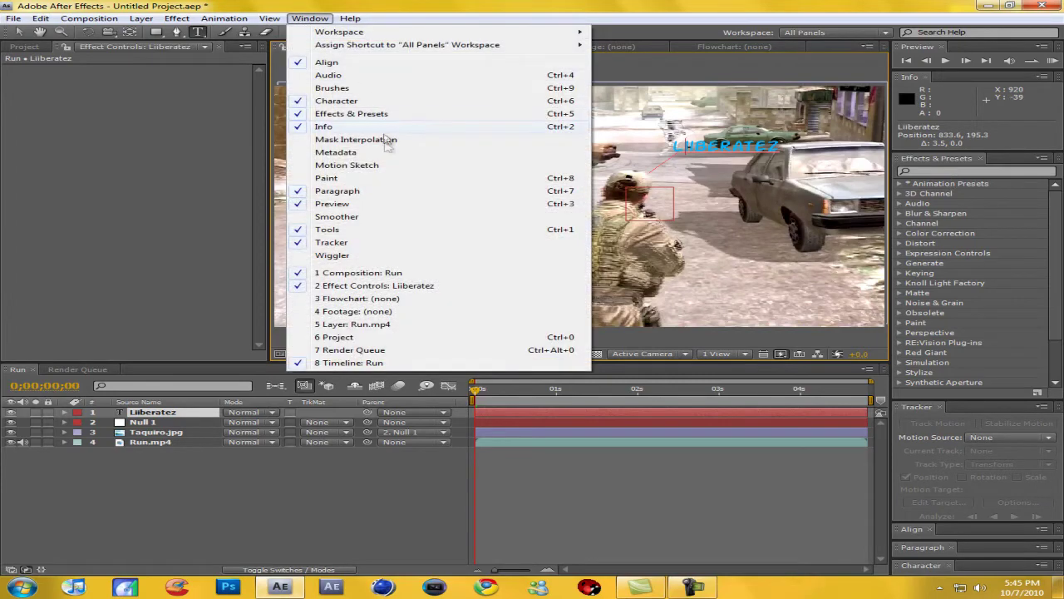
left_click(351, 242)
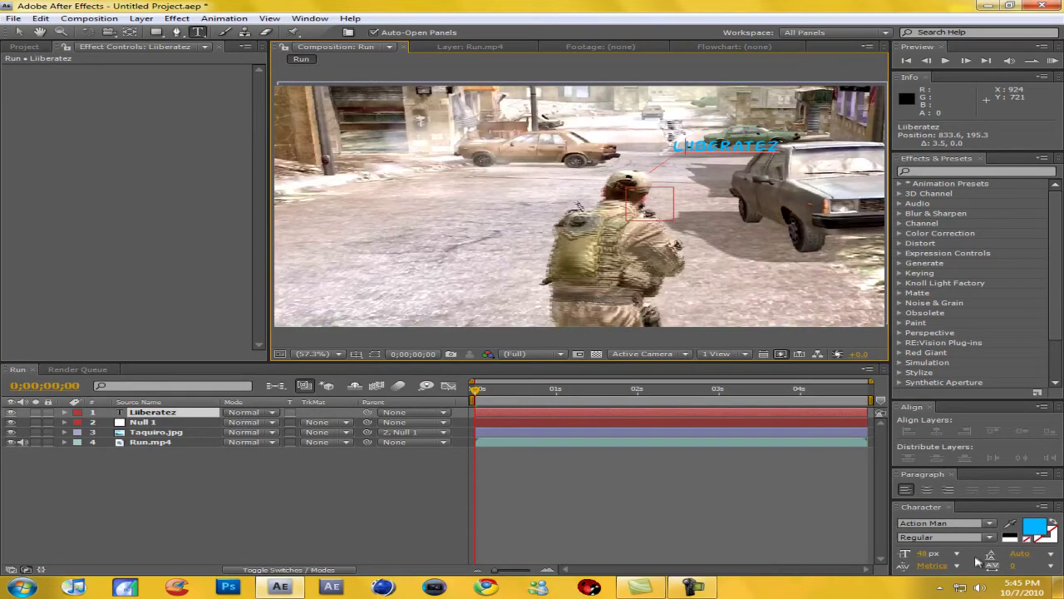
left_click(926, 556)
left_click(926, 555)
type("4")
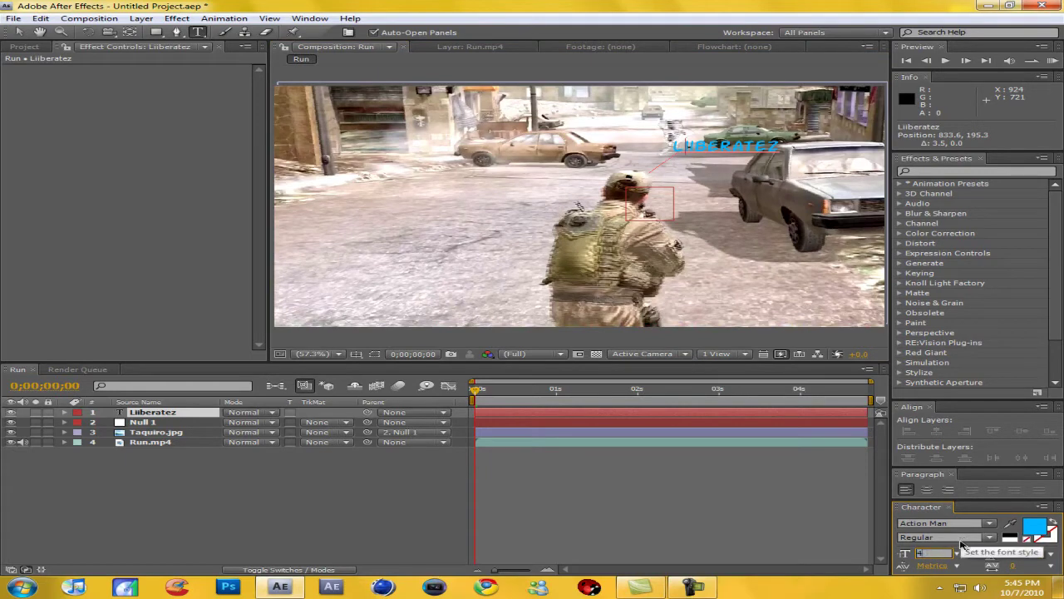
type("3")
key("Return")
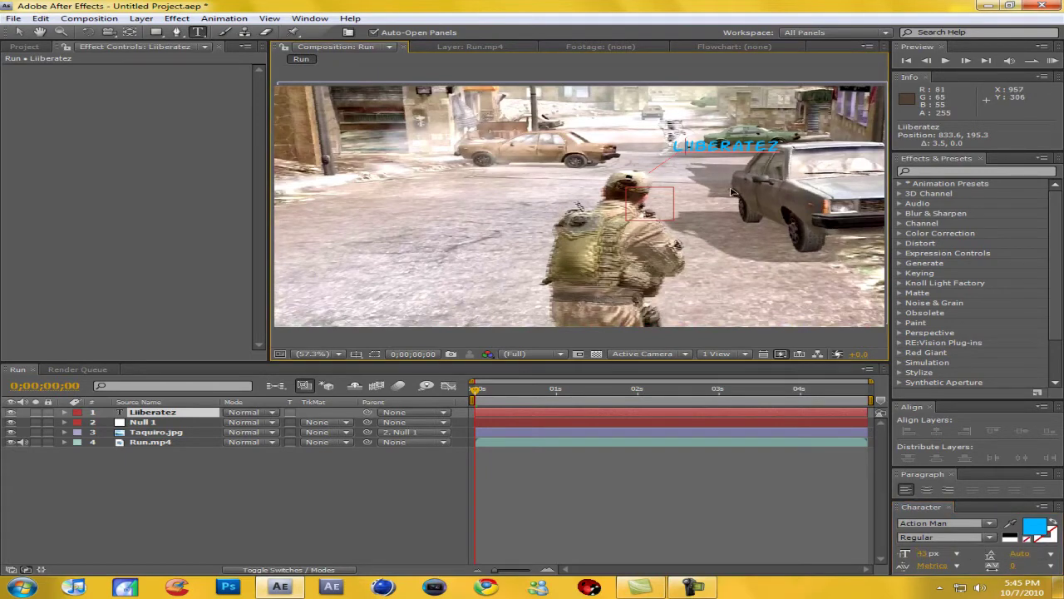
left_click_drag(734, 193, 733, 193)
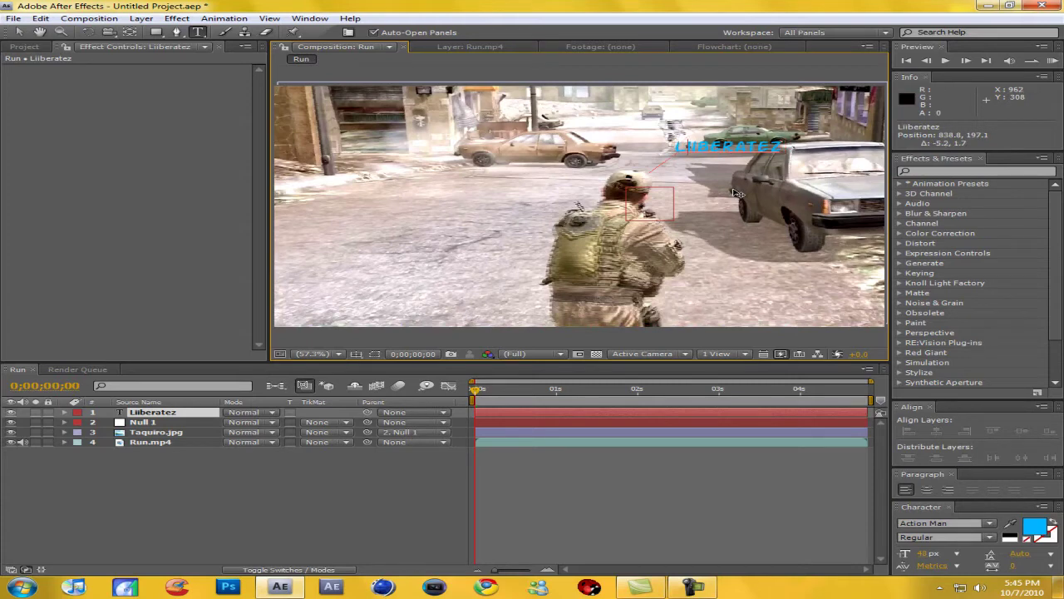
left_click(1023, 522)
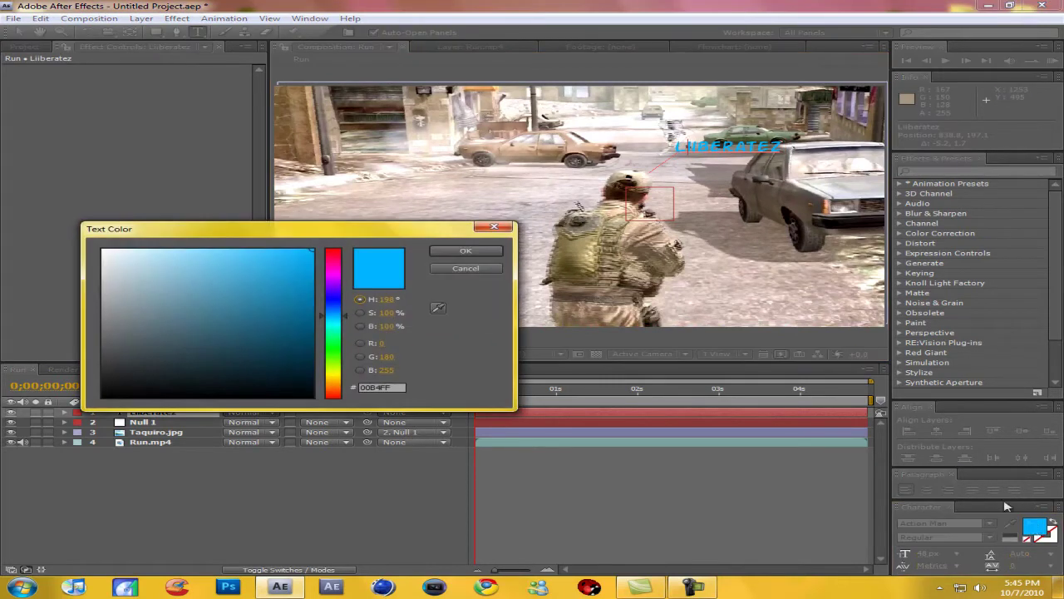
left_click(466, 250)
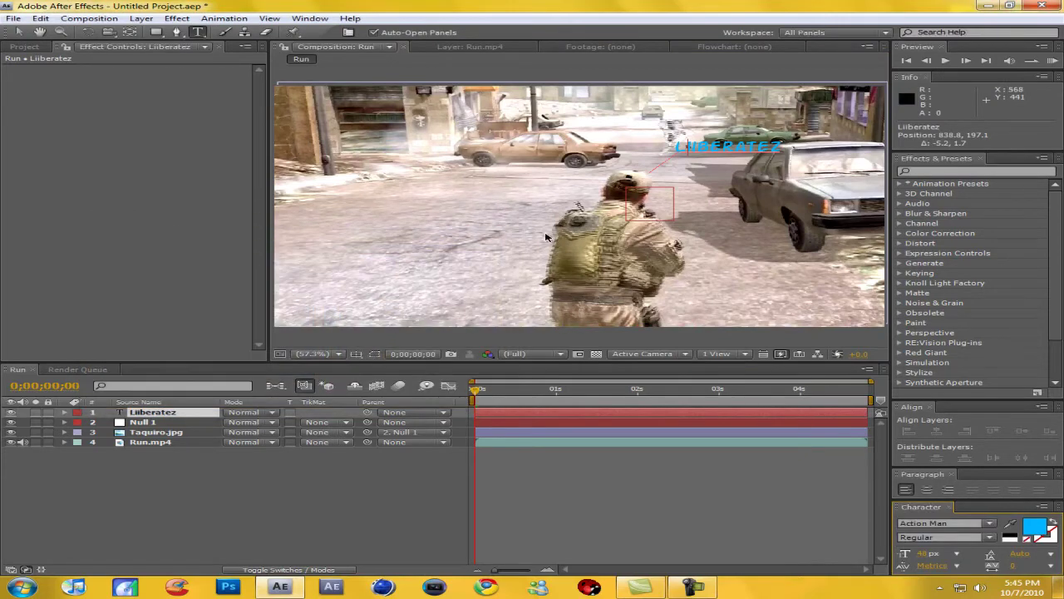
Parent the Liiberatez text layer to Null 1 and scrub from the start to check that it follows the head.
left_click(177, 413)
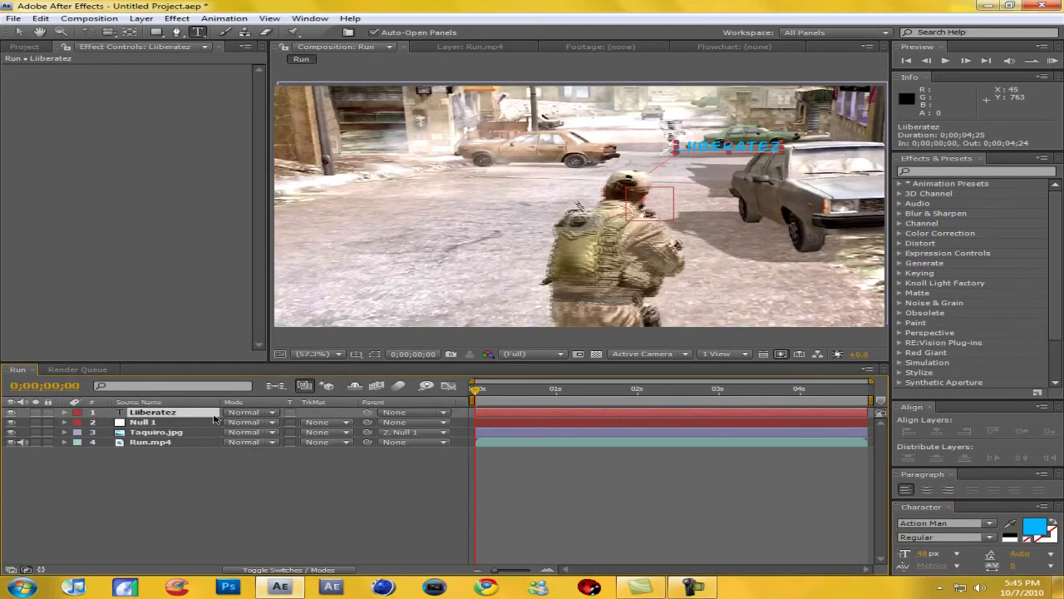
left_click(402, 416)
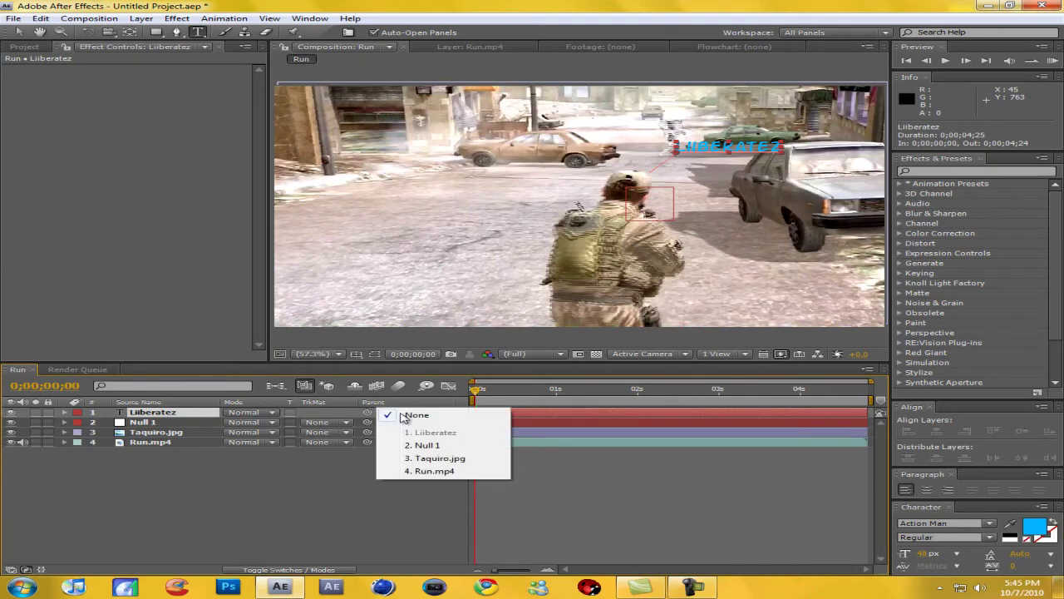
left_click(436, 444)
mouse_move(472, 392)
left_mouse_down()
mouse_move(704, 399)
mouse_move(475, 398)
left_mouse_up()
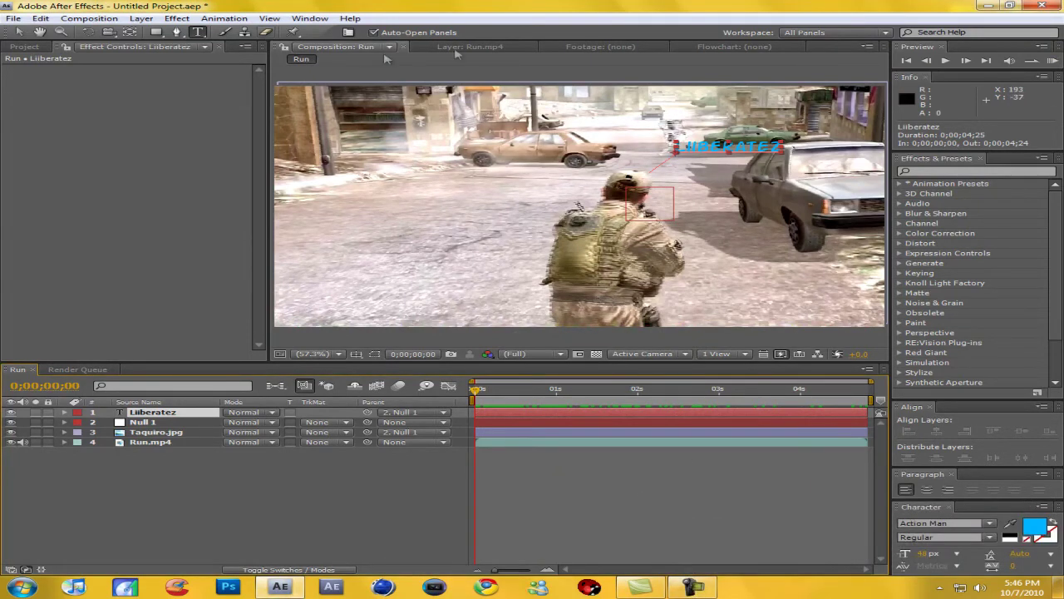
Find the Linear Wipe preset, apply it to the Taquiro.jpg layer, and scrub through the wipe.
left_click(921, 170)
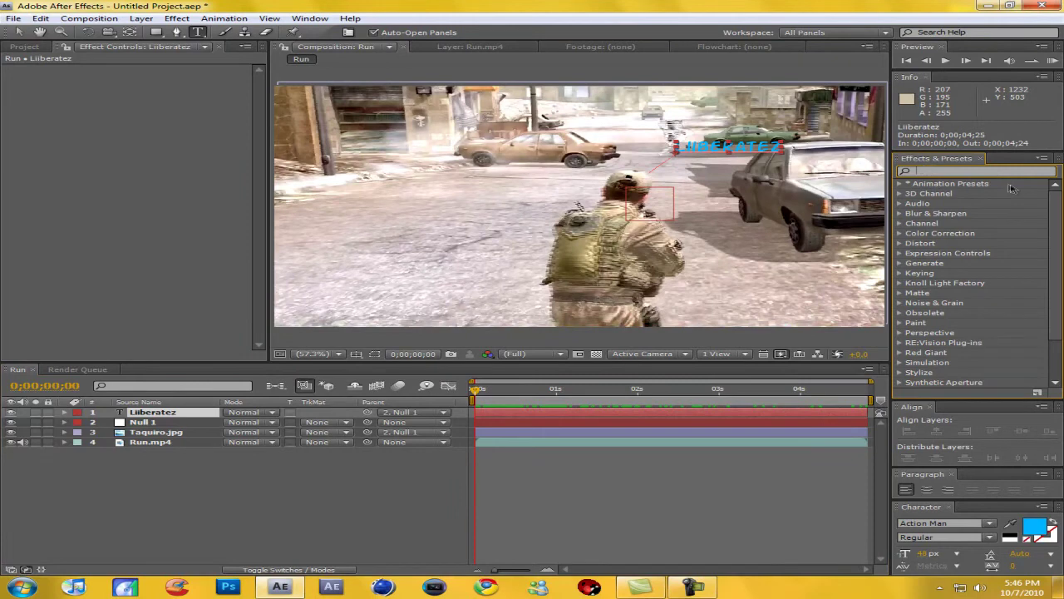
type("L")
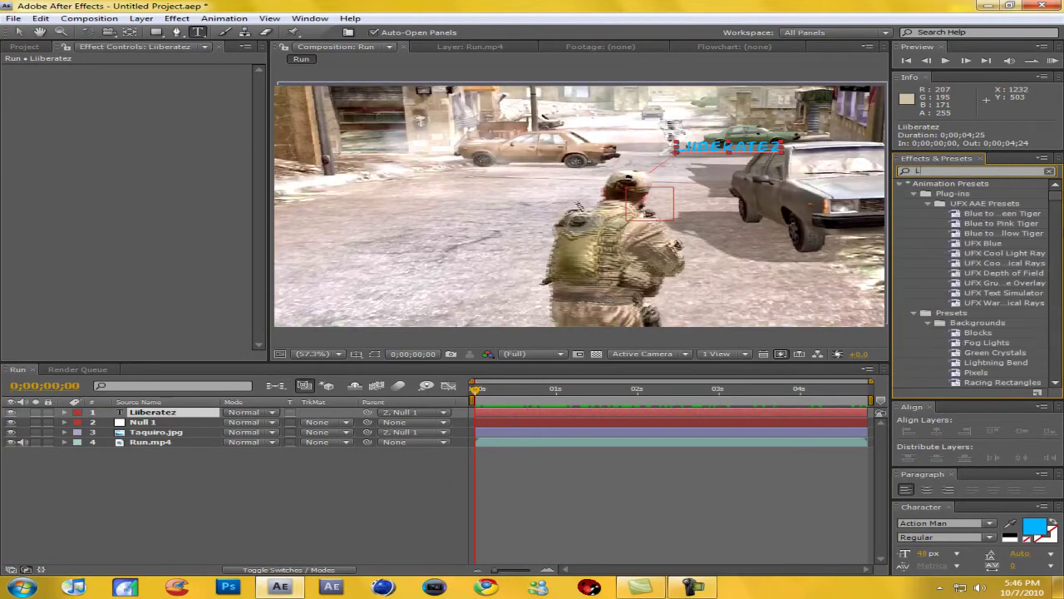
type("inear wipe")
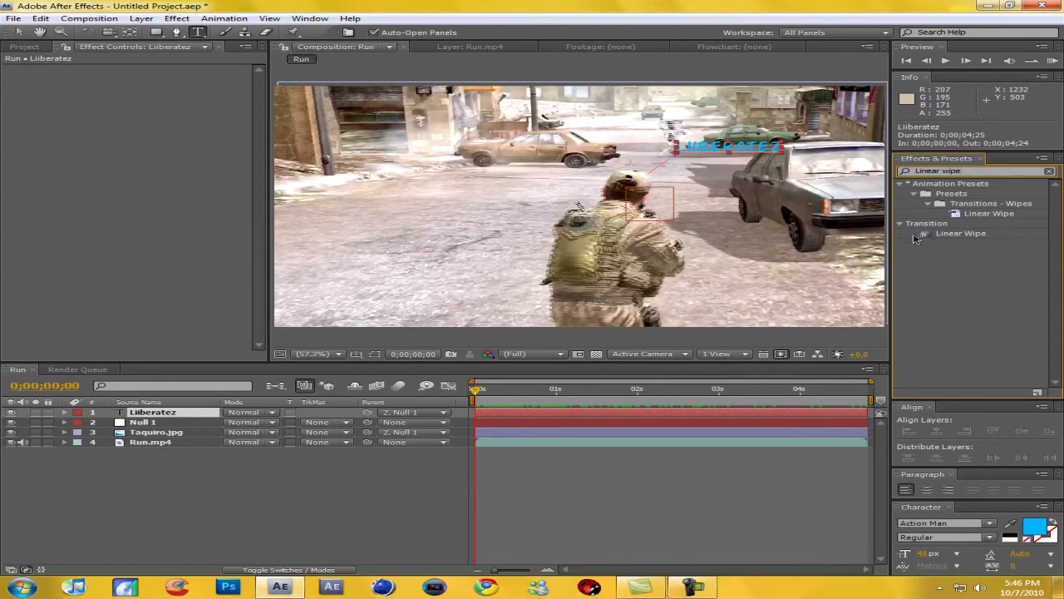
left_click_drag(999, 215, 142, 433)
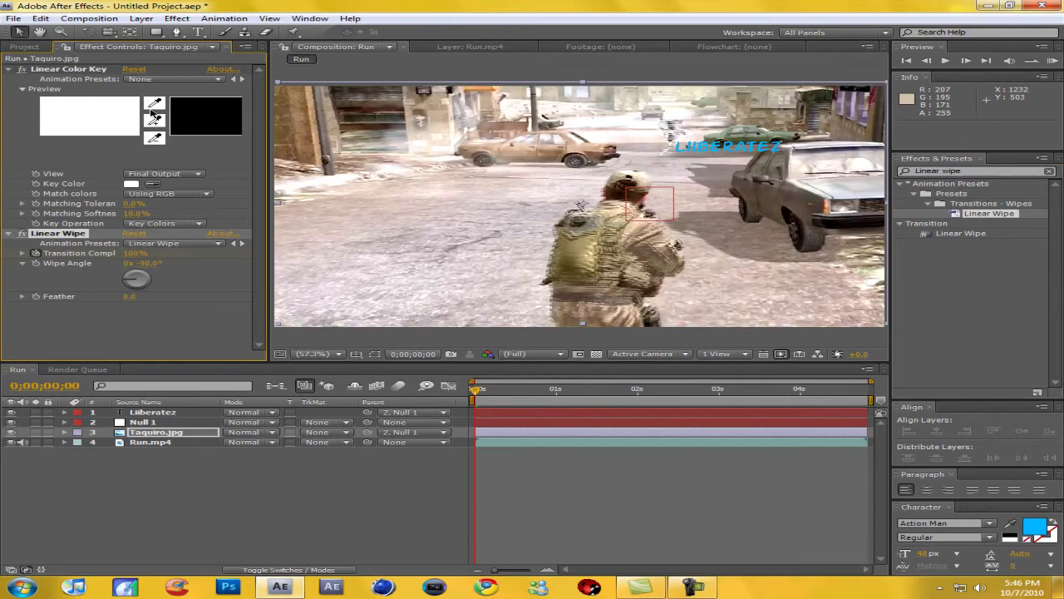
left_click_drag(478, 389, 402, 392)
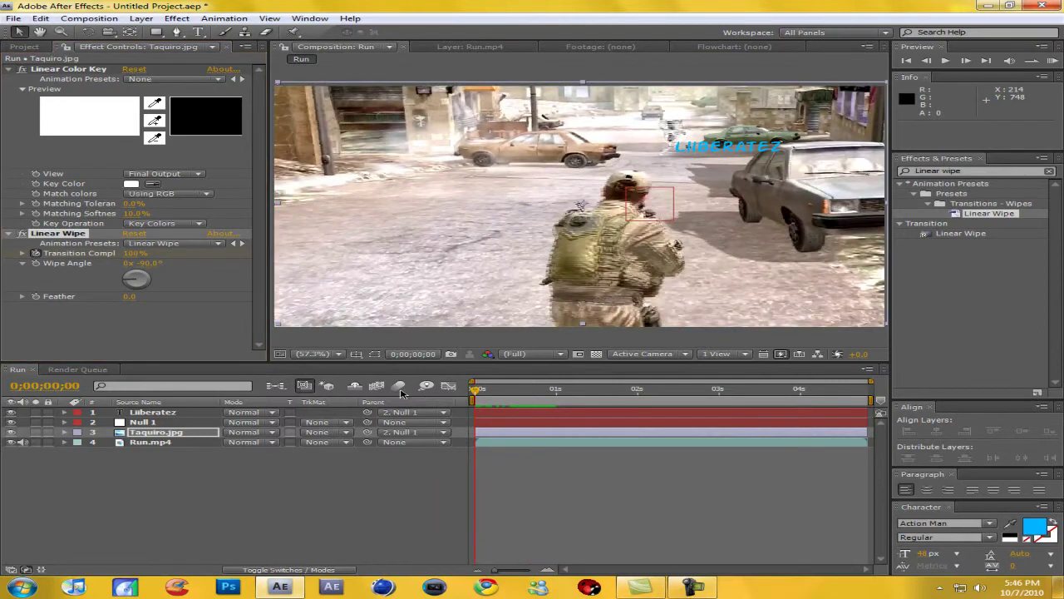
Keyframe the Linear Wipe's Transition Completion on Taquiro.jpg from 100% at the start to 0% at 0;00;01;00.
left_click(35, 253)
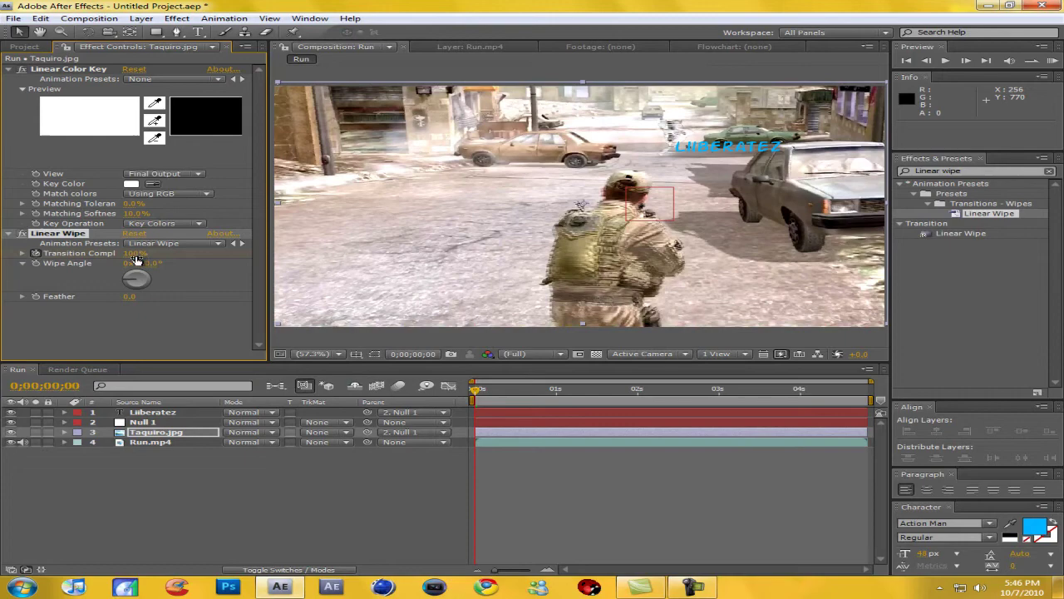
left_click_drag(133, 258, 165, 260)
left_click_drag(481, 400, 556, 400)
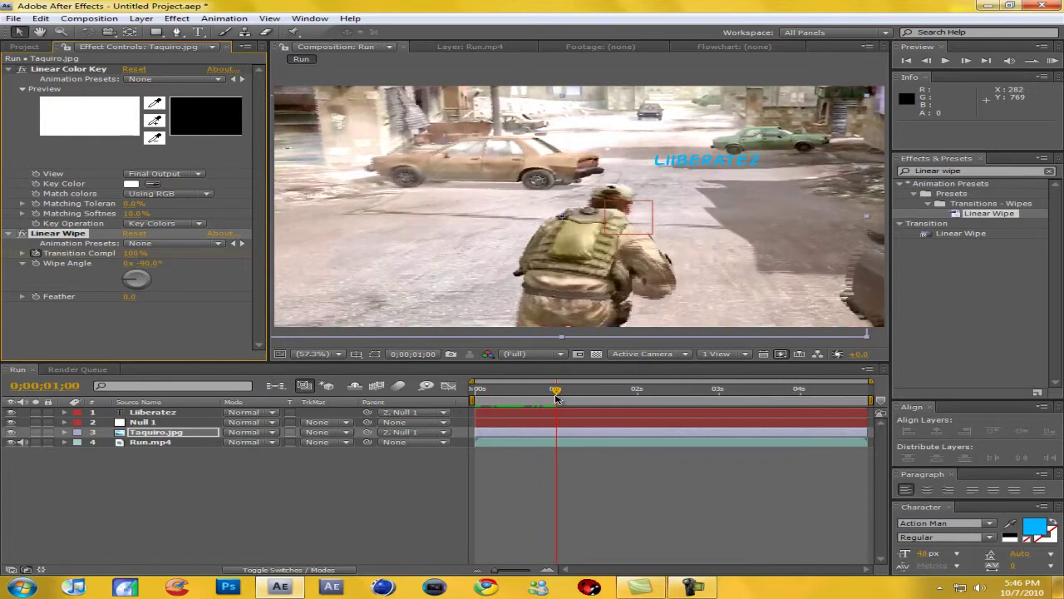
left_click_drag(137, 256, 97, 298)
key("KP_0")
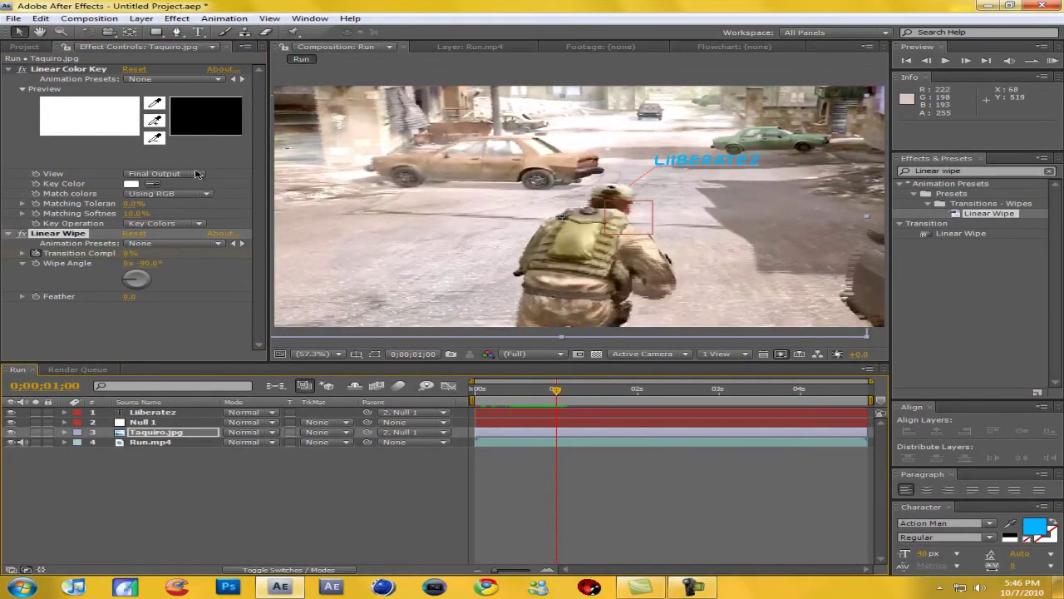
Keyframe the Liiberatez text's opacity from 0% at 0;00;01;00 to 100% at 0;00;01;29.
left_click(166, 412)
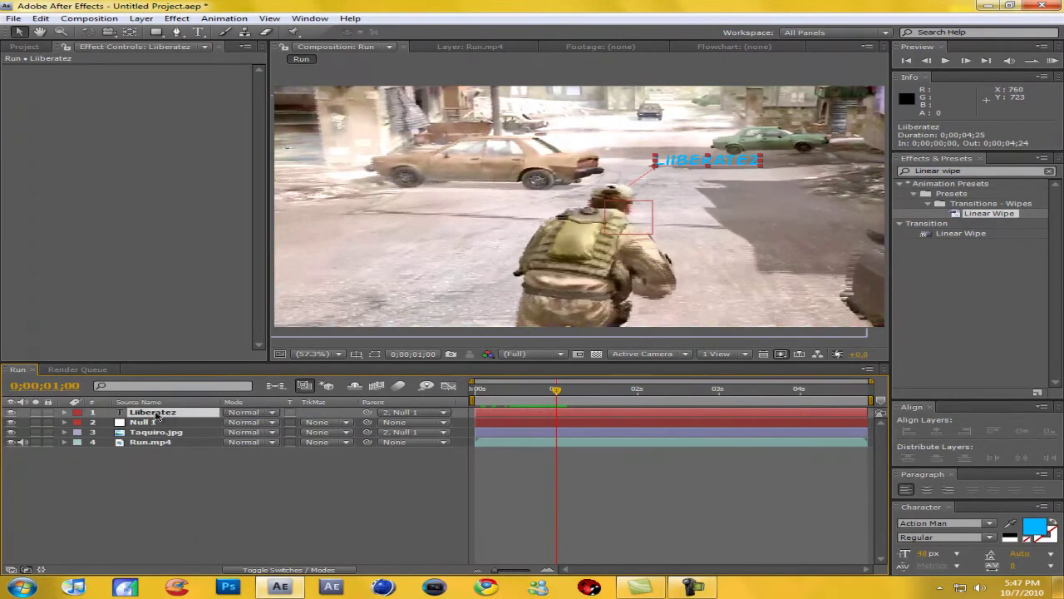
key("t")
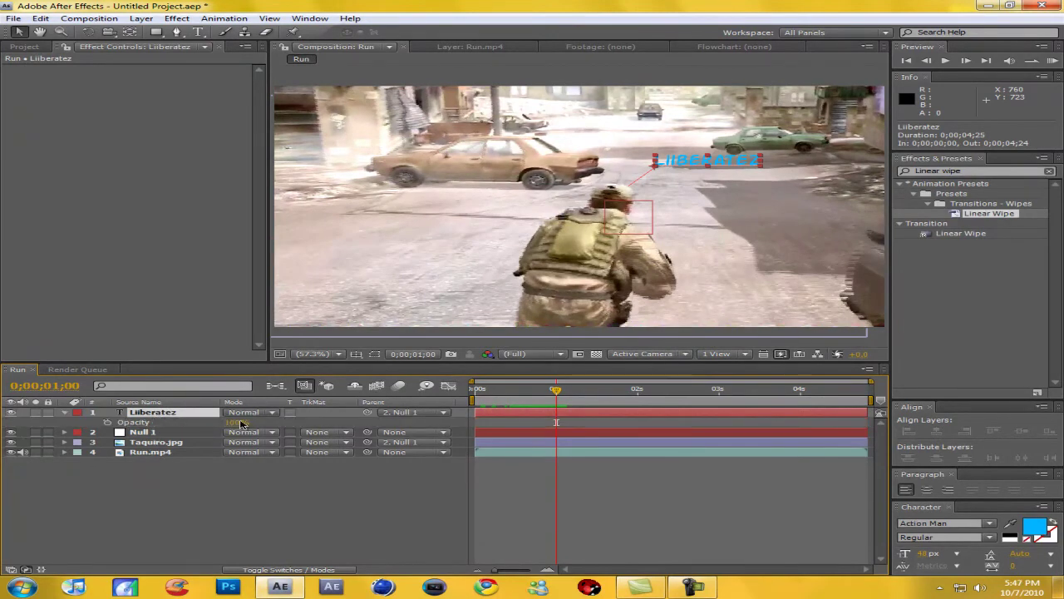
left_click_drag(236, 426, 208, 426)
key("Return")
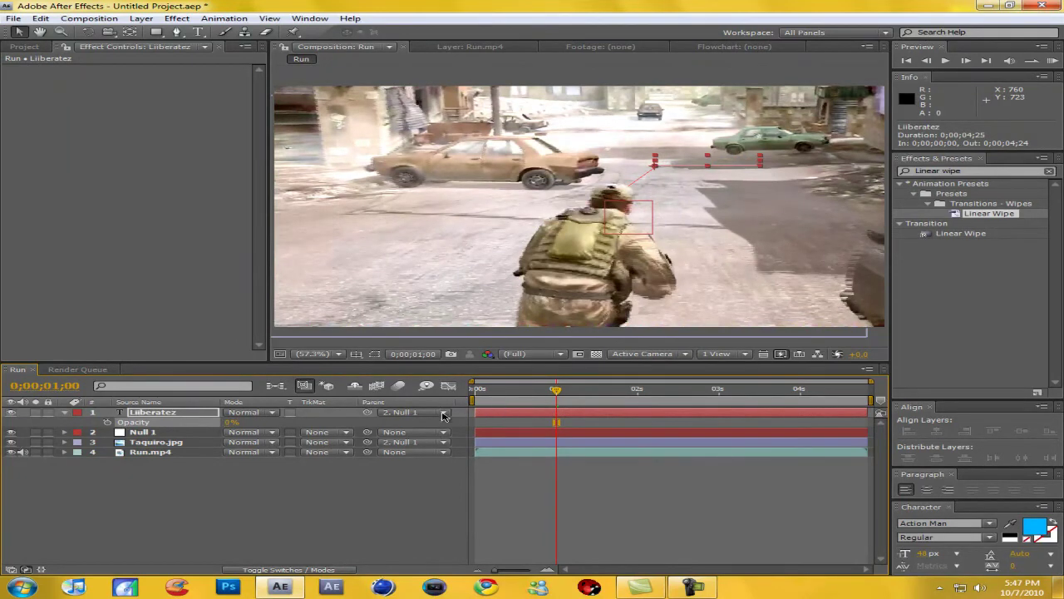
left_click(106, 422)
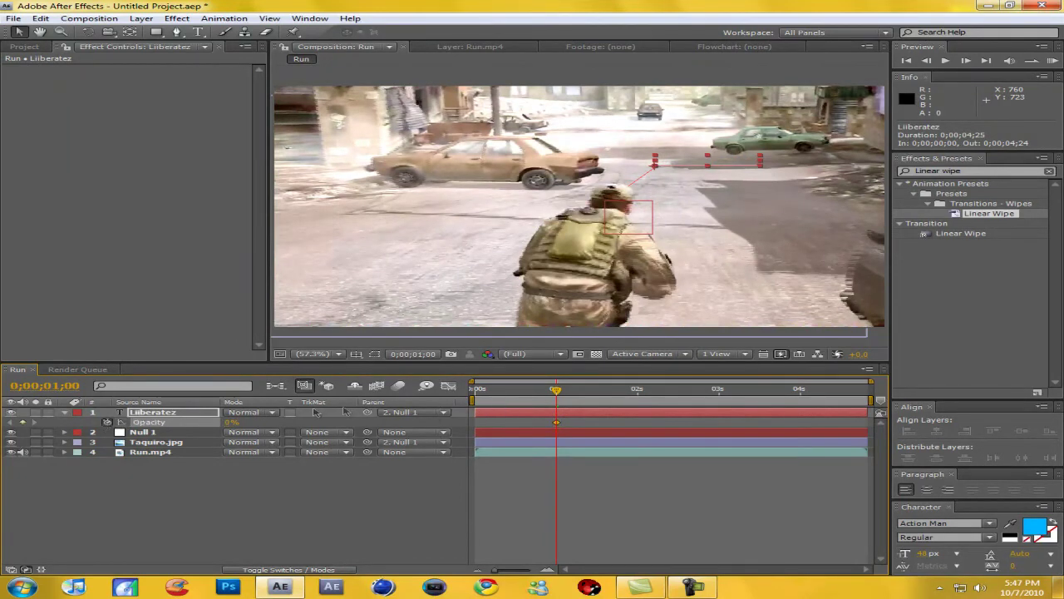
left_click_drag(557, 391, 636, 397)
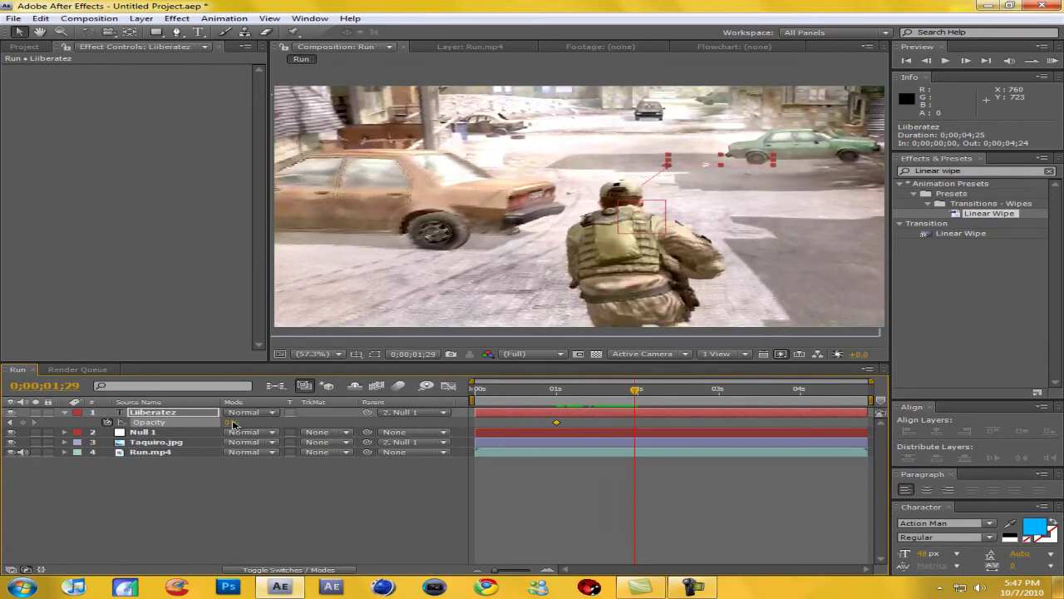
left_click_drag(231, 425, 616, 425)
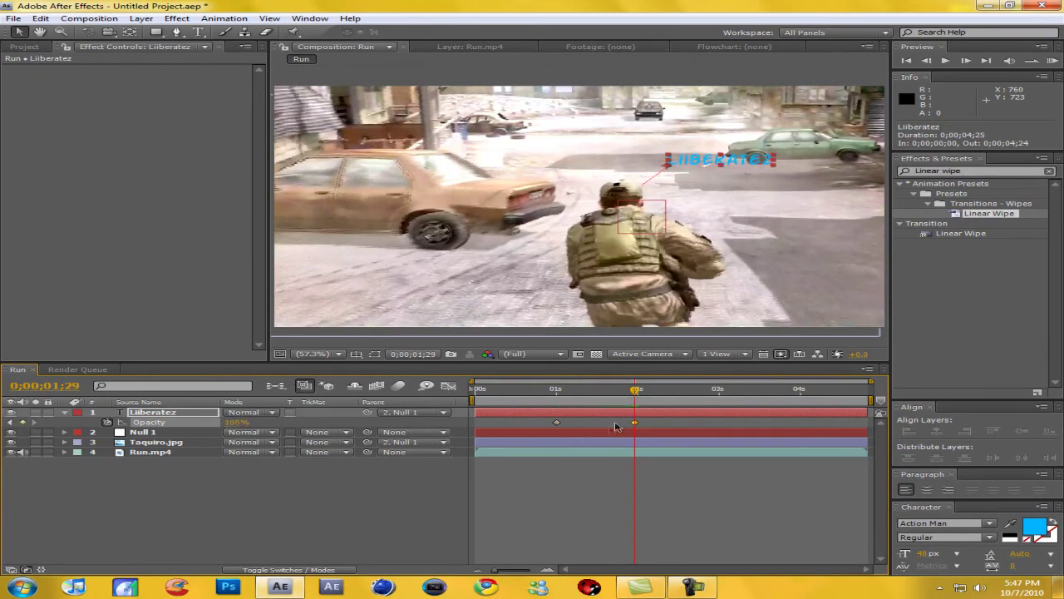
RAM preview the finished callout animation and return the playhead to the start of the composition.
left_click(1052, 62)
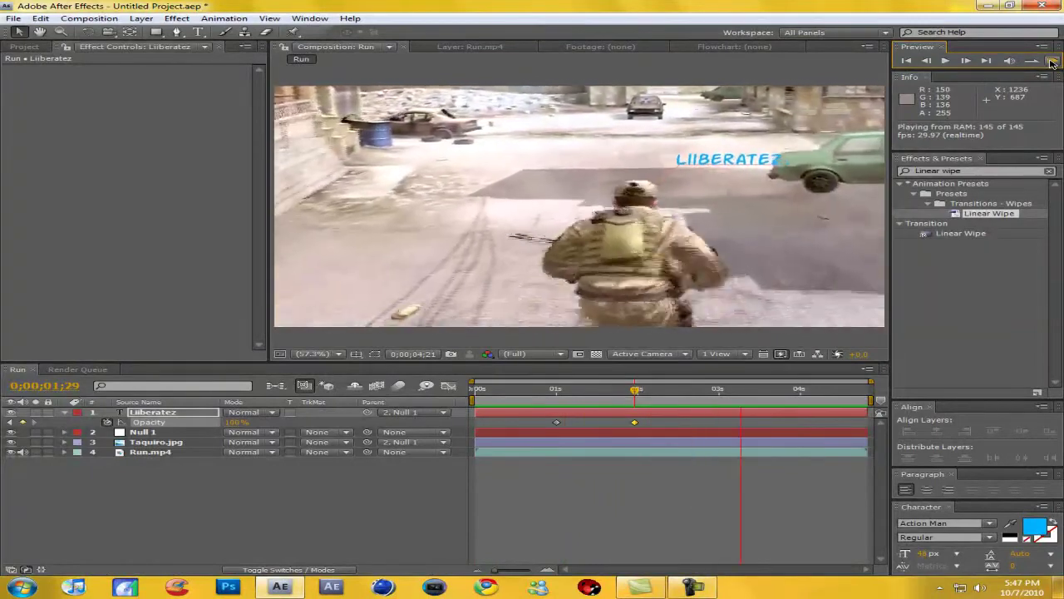
left_click(1052, 62)
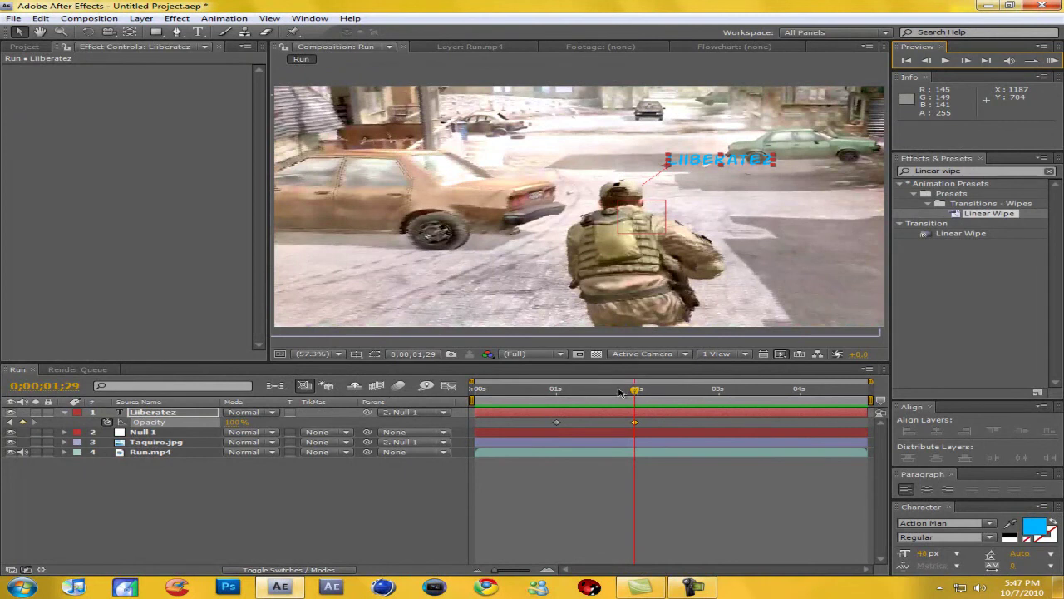
left_click_drag(634, 394, 449, 394)
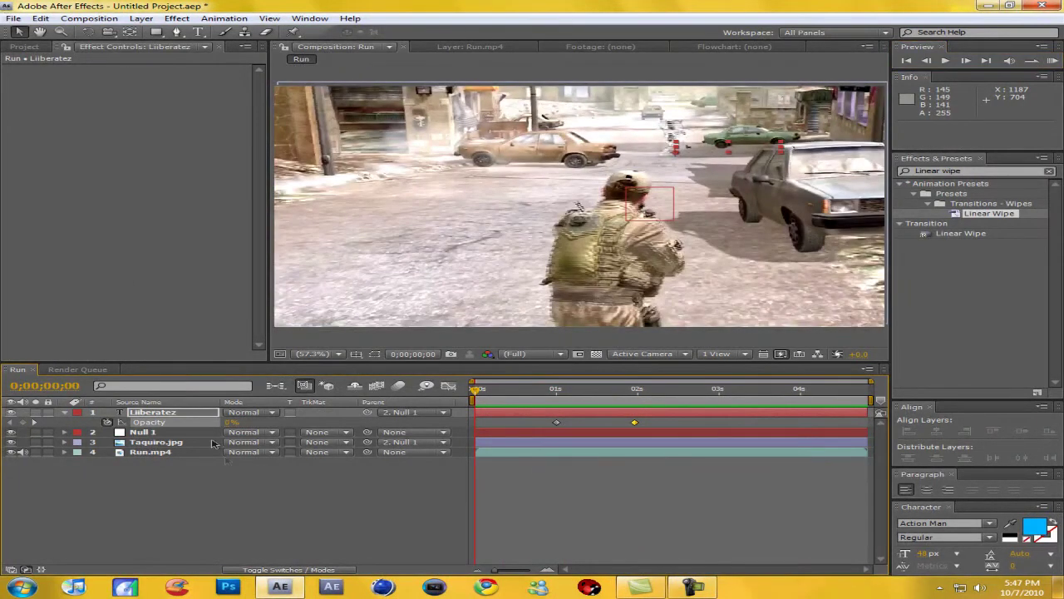
left_click(691, 586)
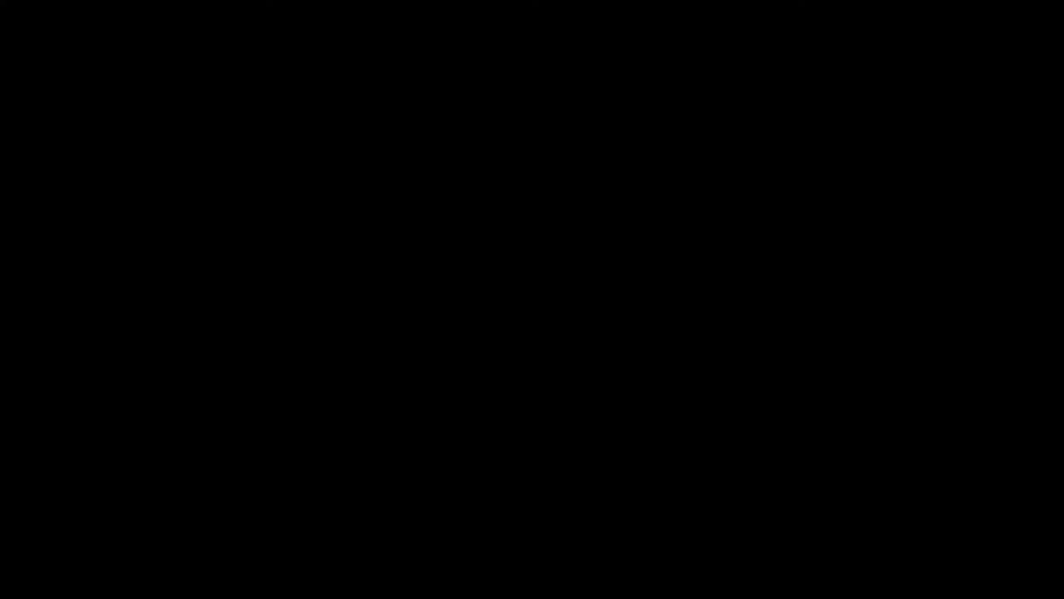